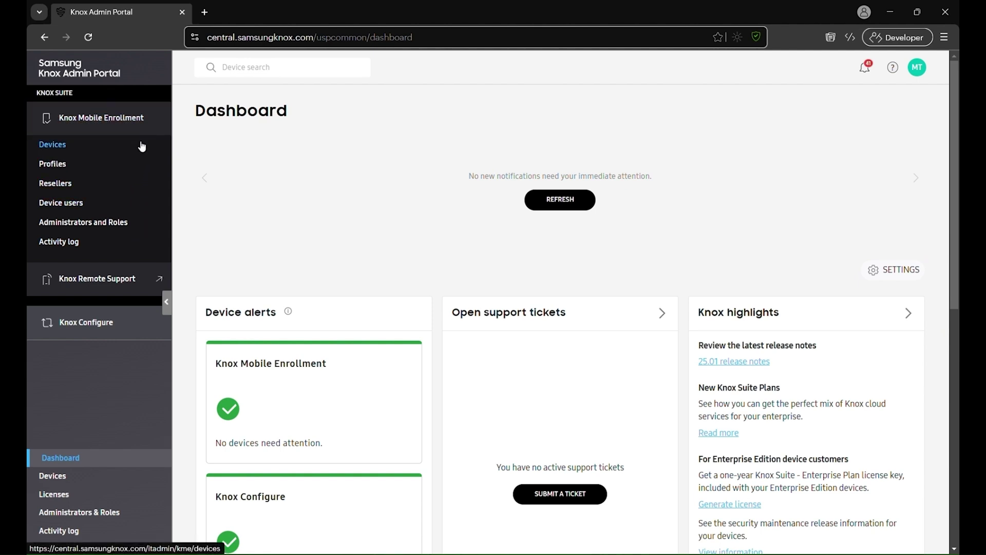
- Check the Knox Mobile Enrollment devices list, then scroll through the existing enrollment profiles table
{"action": "left_click", "coordinate": [141, 146]}
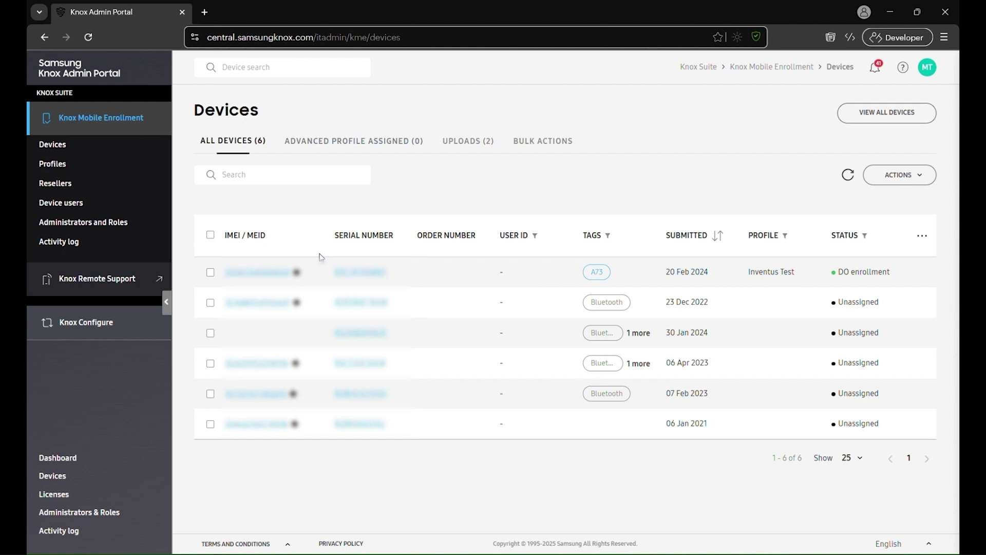
{"action": "left_click", "coordinate": [76, 166]}
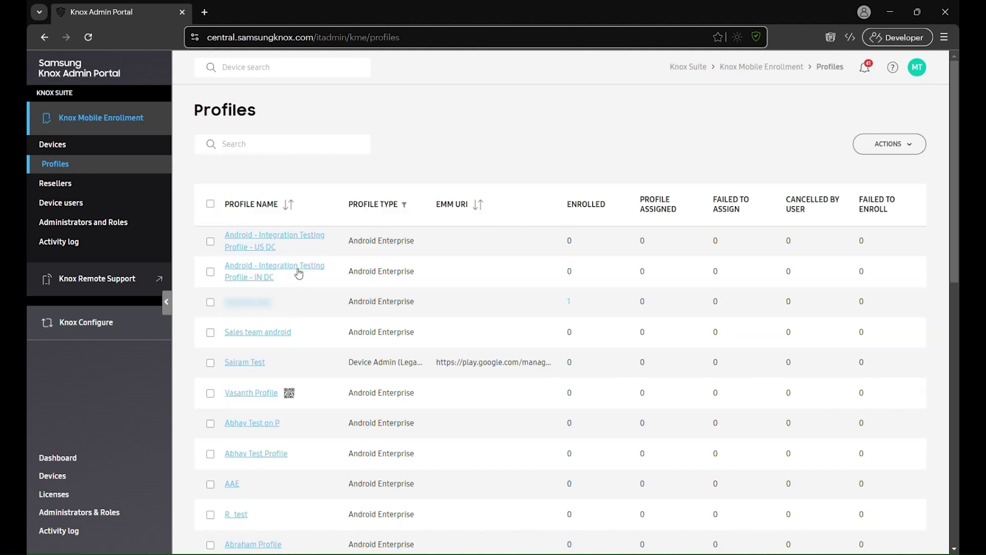
{"action": "scroll", "coordinate": [299, 273], "scroll_direction": "down", "scroll_amount": 5}
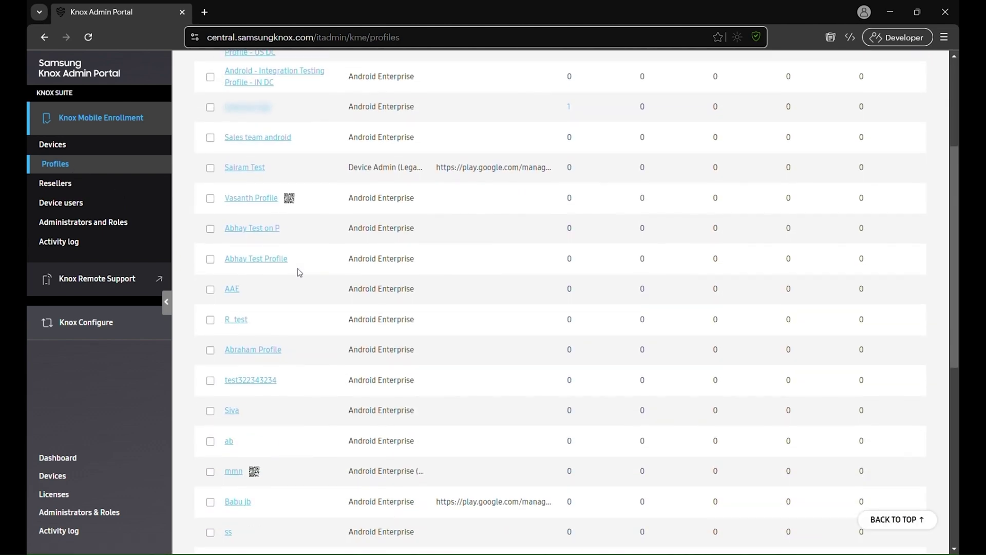
{"action": "scroll", "coordinate": [300, 272], "scroll_direction": "down", "scroll_amount": 2}
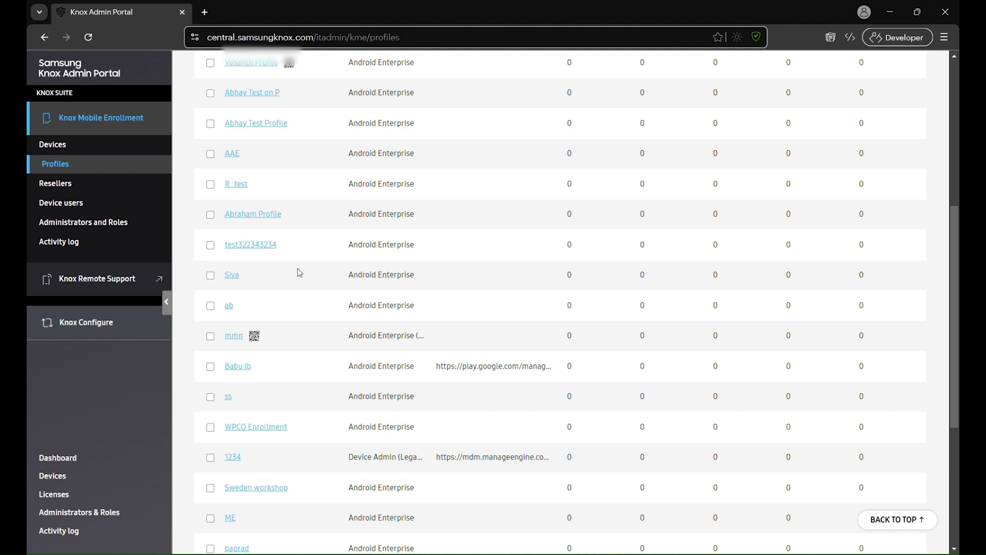
{"action": "scroll", "coordinate": [298, 269], "scroll_direction": "up", "scroll_amount": 2}
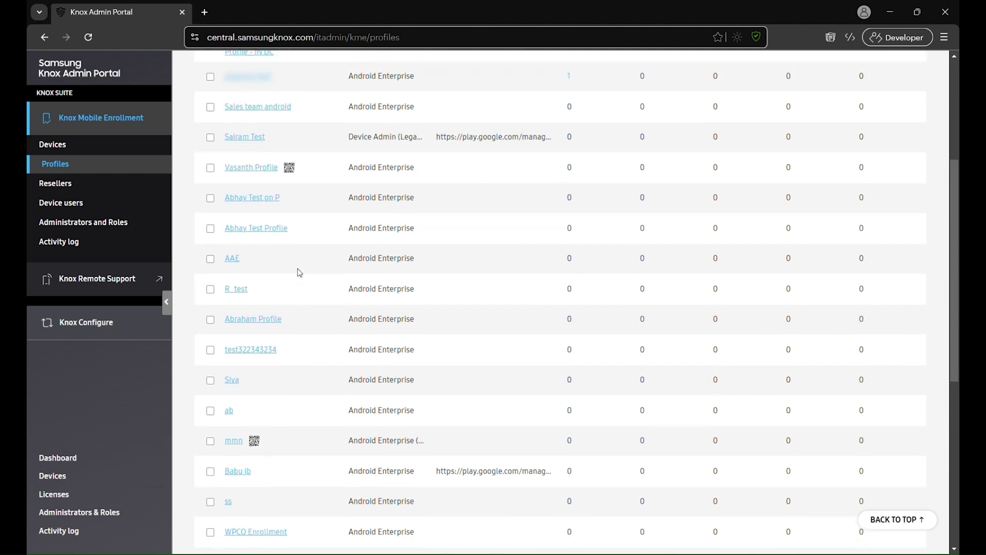
{"action": "scroll", "coordinate": [300, 273], "scroll_direction": "up", "scroll_amount": 4}
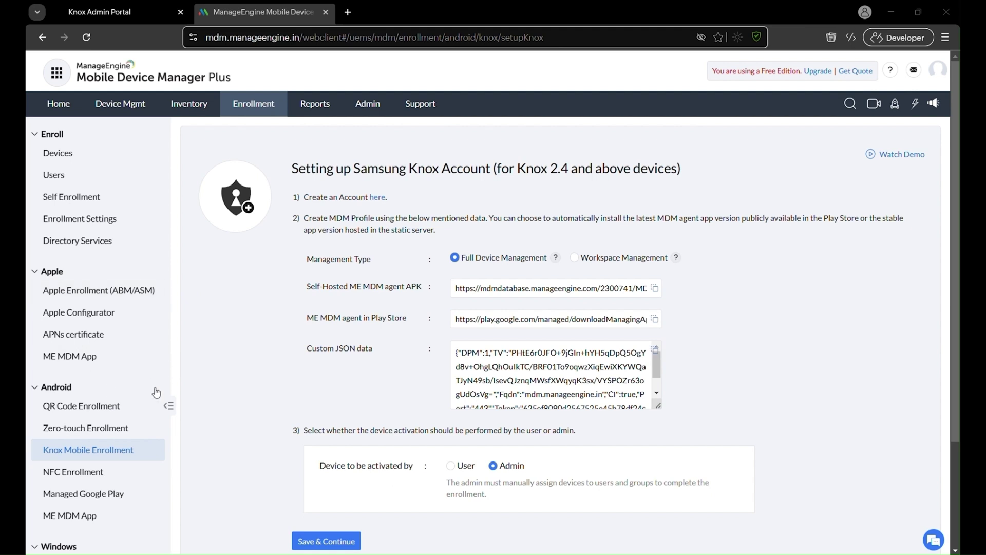
- Copy ManageEngine's Custom JSON data and save the Knox setup with Full Device Management and Admin activation
{"action": "left_click", "coordinate": [117, 454]}
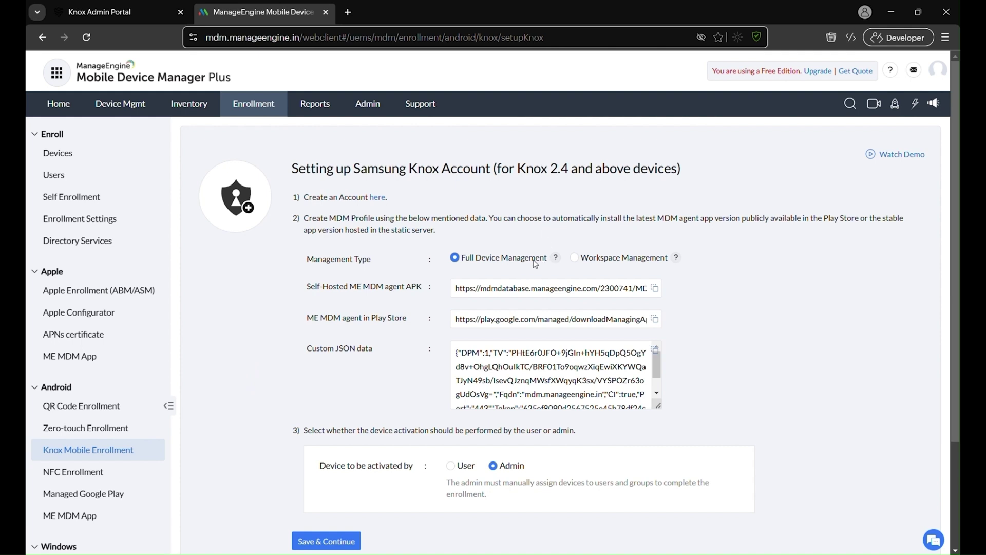
{"action": "mouse_move", "coordinate": [554, 260]}
{"action": "mouse_move", "coordinate": [675, 259]}
{"action": "left_click", "coordinate": [656, 352]}
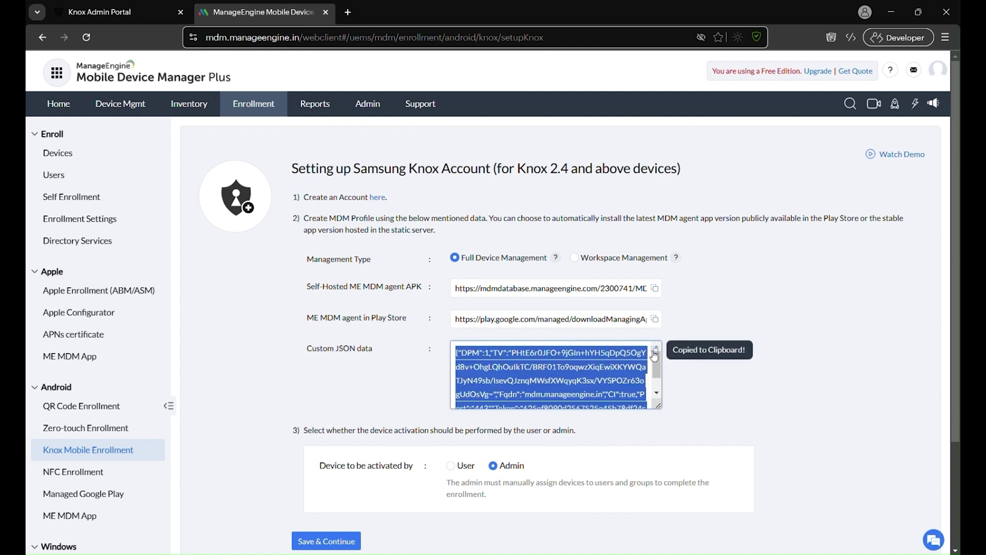
{"action": "left_click", "coordinate": [316, 542]}
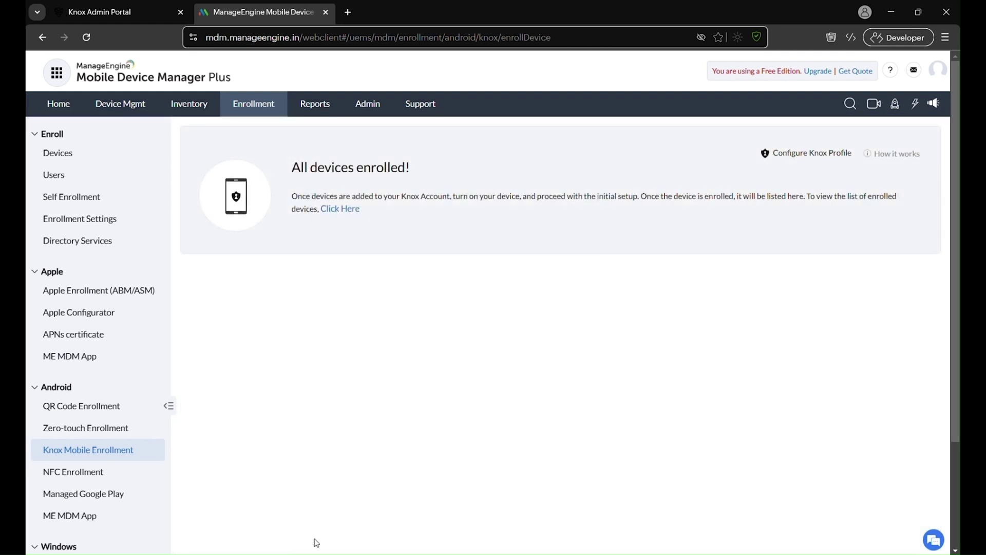
- Back in Knox Admin Portal, start creating a new enrollment profile from the Profiles list
{"action": "left_click", "coordinate": [100, 12]}
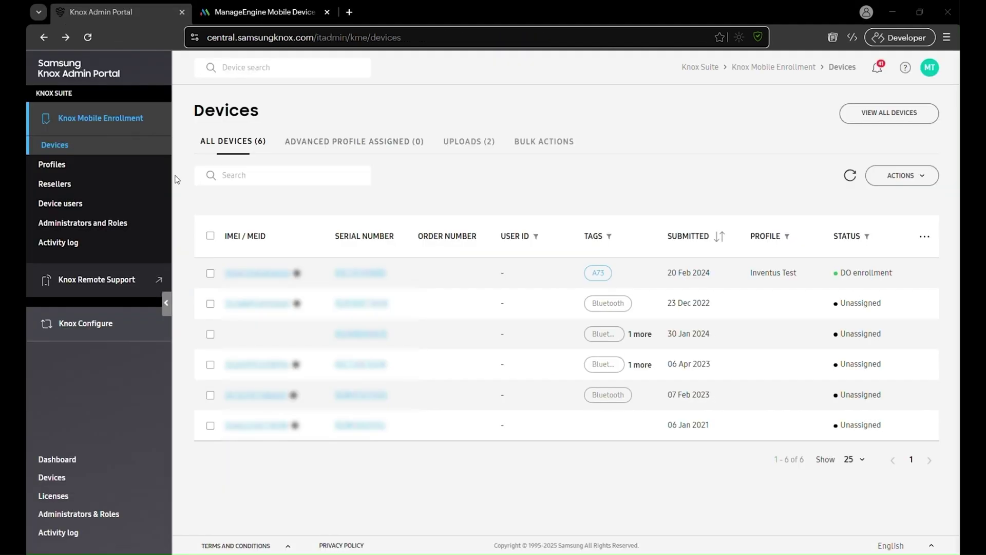
{"action": "left_click", "coordinate": [89, 170]}
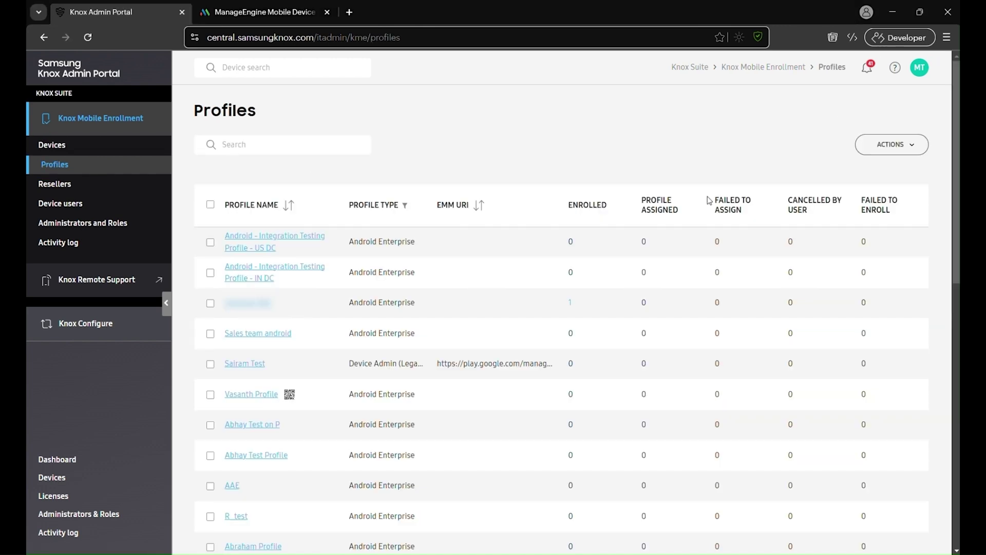
{"action": "left_click", "coordinate": [876, 147]}
{"action": "left_click", "coordinate": [867, 168]}
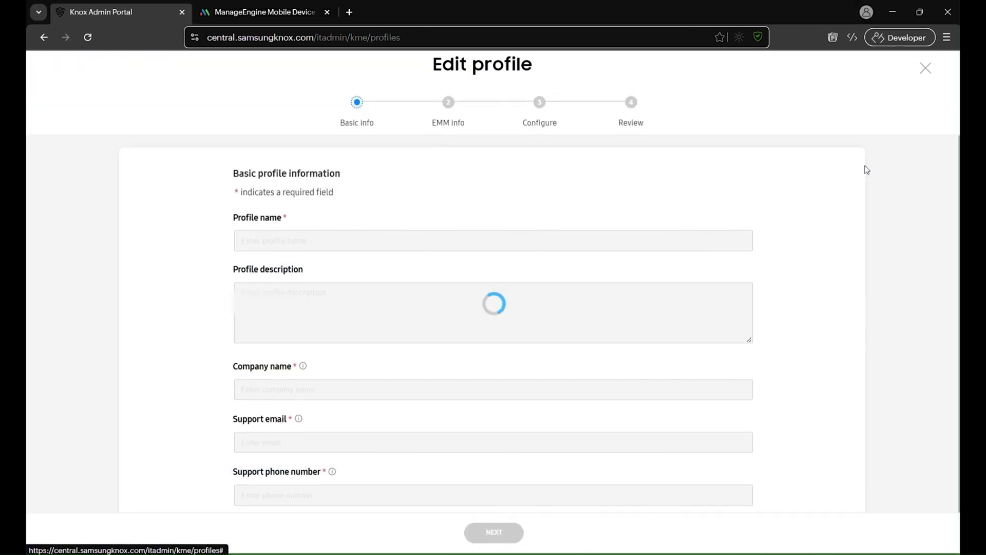
- Name the profile 'Sales team' and paste its description about secure, seamless device usage
{"action": "left_click", "coordinate": [403, 253]}
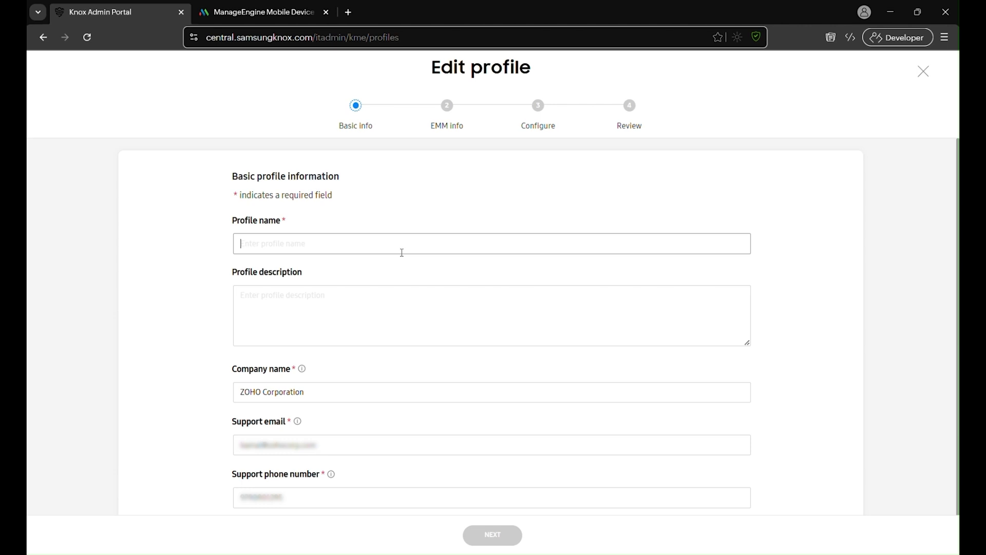
{"action": "type", "text": "Sales "}
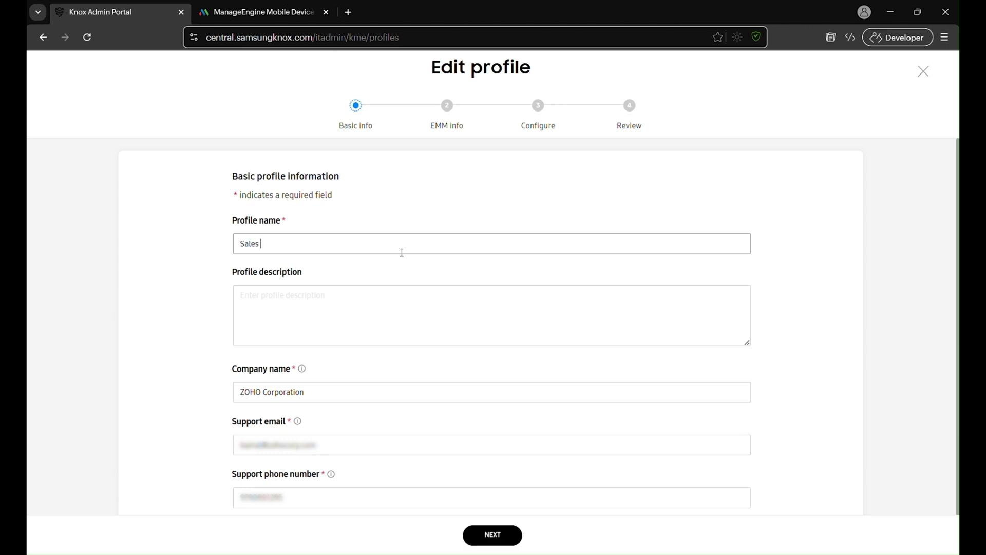
{"action": "type", "text": "team"}
{"action": "left_click", "coordinate": [344, 303]}
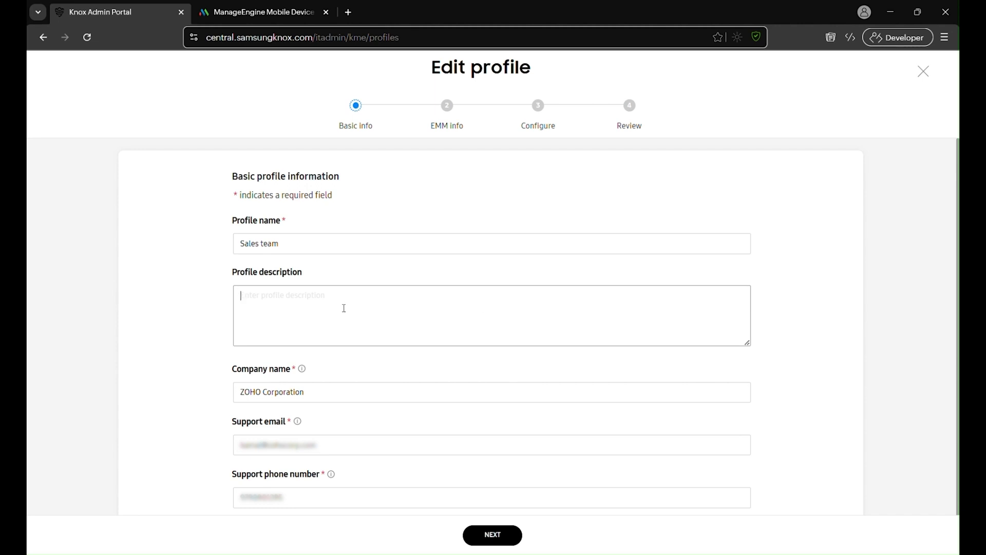
{"action": "key", "text": "ctrl+v"}
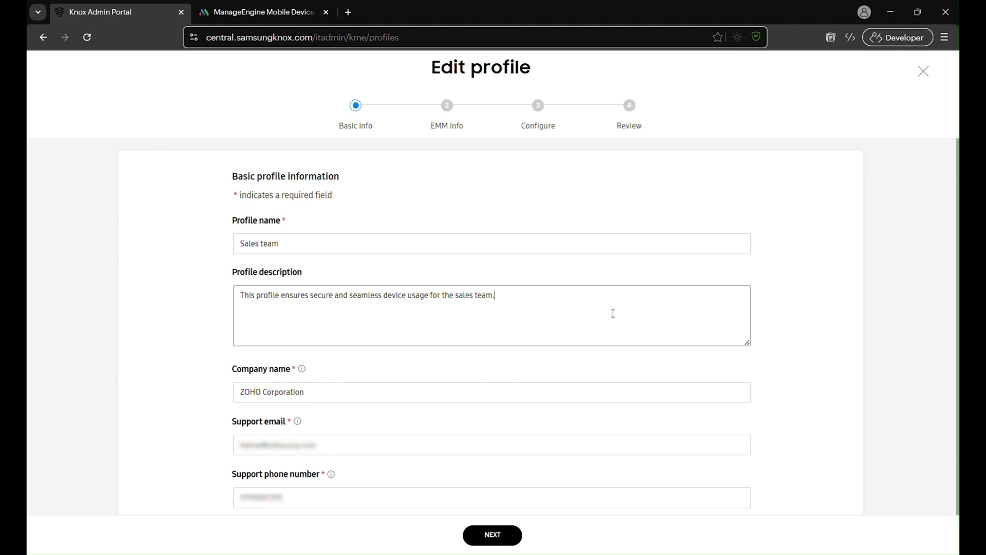
{"action": "scroll", "coordinate": [613, 313], "scroll_direction": "down", "scroll_amount": 1}
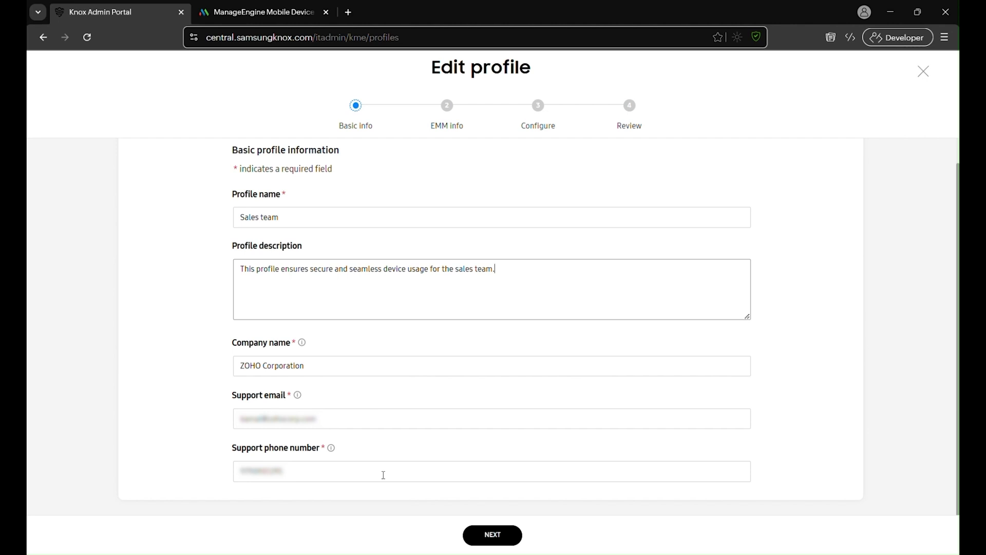
- Choose ManageEngine Mobile Device Manager Plus as the profile's EMM
{"action": "left_click", "coordinate": [485, 535]}
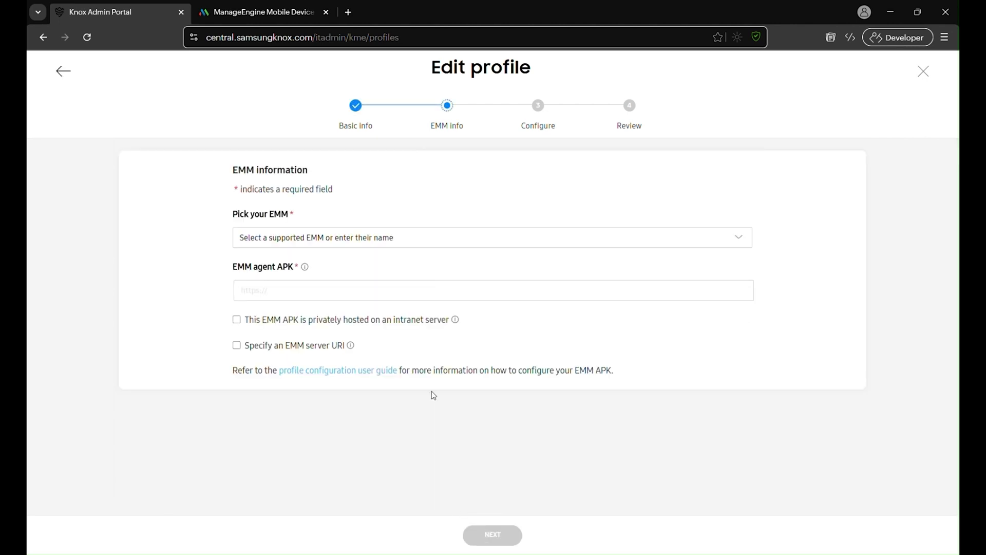
{"action": "left_click", "coordinate": [461, 234]}
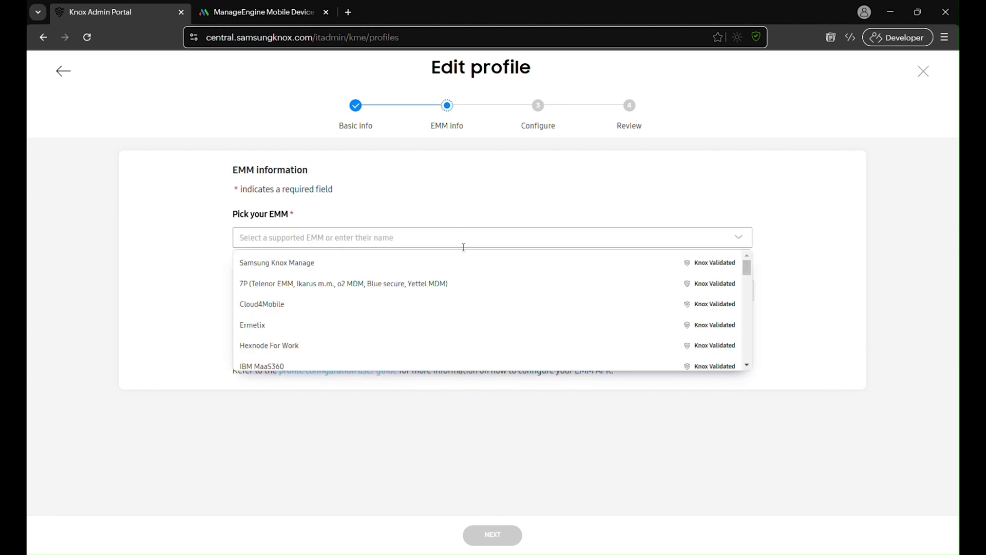
{"action": "scroll", "coordinate": [476, 274], "scroll_direction": "down", "scroll_amount": 2}
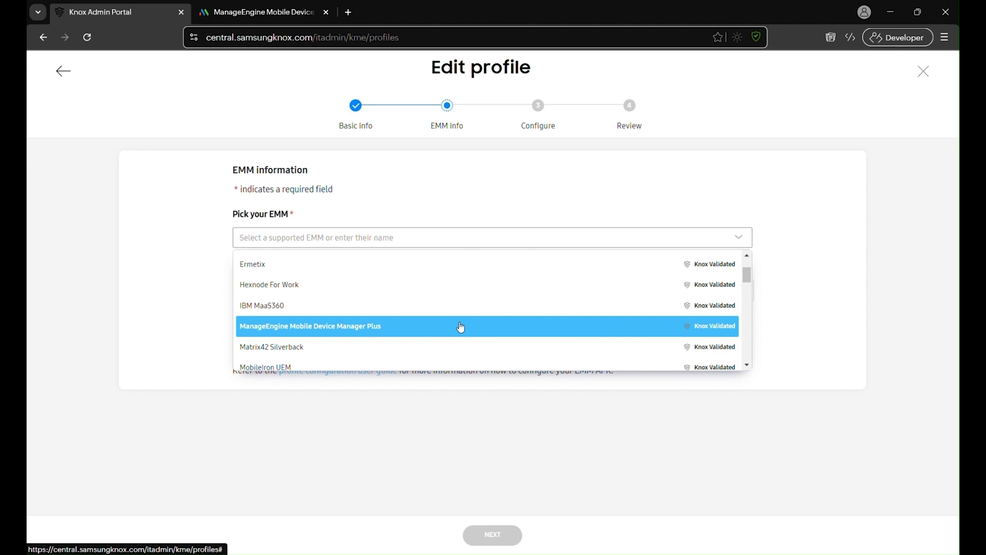
{"action": "left_click", "coordinate": [461, 328]}
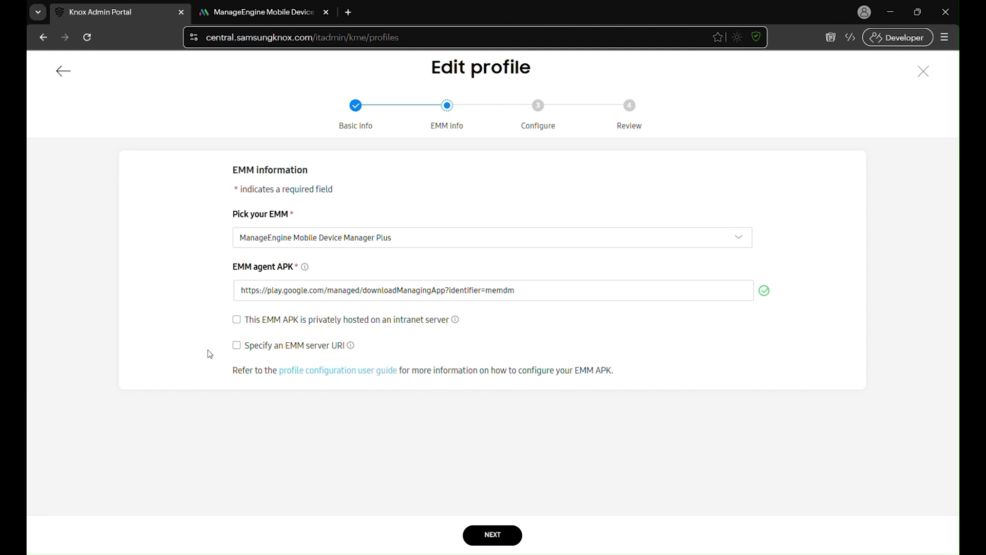
- Leave 'privately hosted' and 'Specify an EMM server URI' both unchecked for the agent APK
{"action": "left_click", "coordinate": [237, 320]}
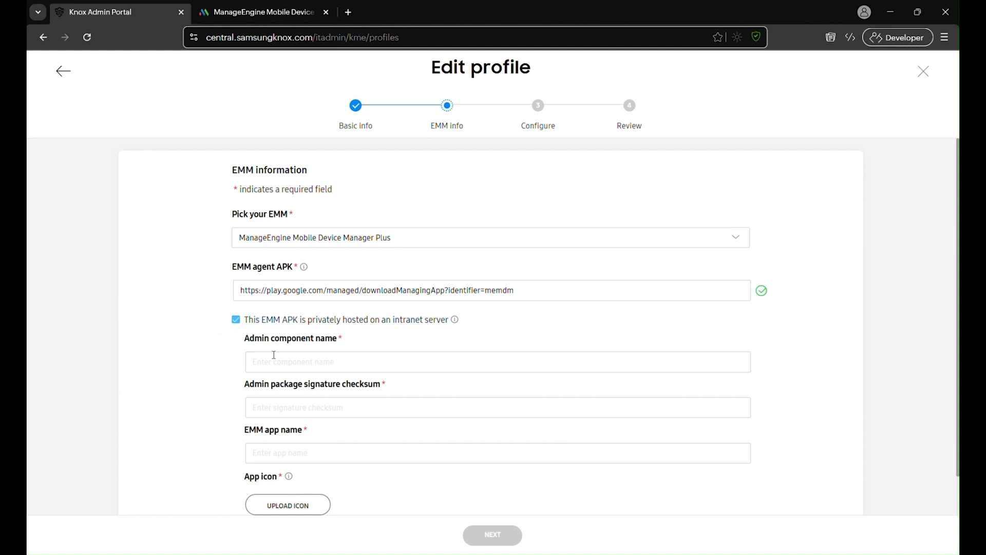
{"action": "scroll", "coordinate": [386, 372], "scroll_direction": "down", "scroll_amount": 1}
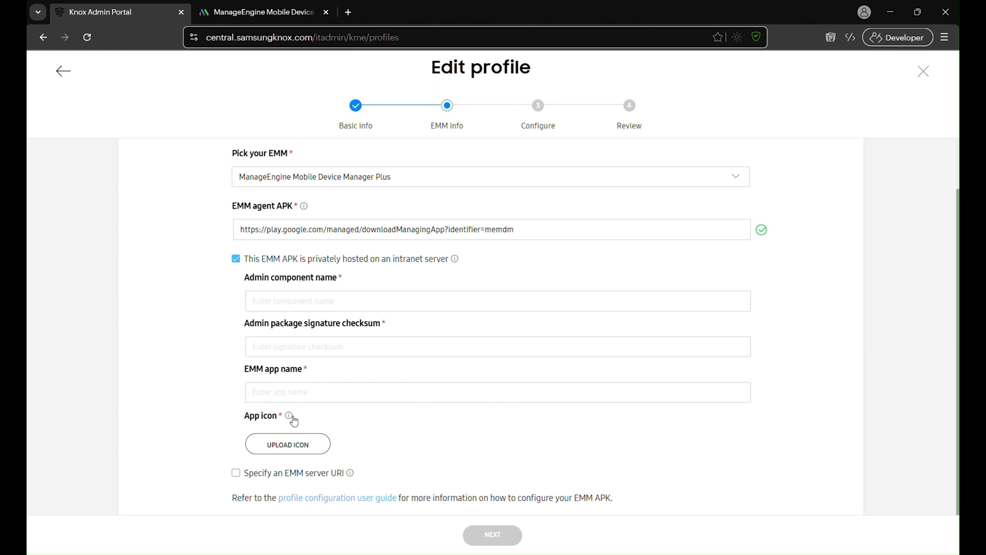
{"action": "scroll", "coordinate": [386, 441], "scroll_direction": "down", "scroll_amount": 1}
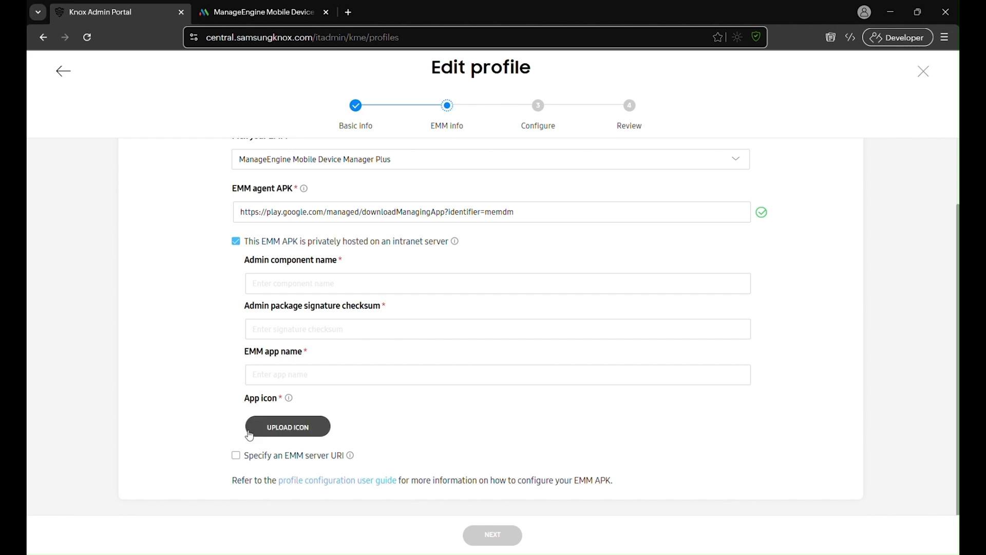
{"action": "left_click", "coordinate": [237, 456]}
{"action": "scroll", "coordinate": [241, 460], "scroll_direction": "down", "scroll_amount": 3}
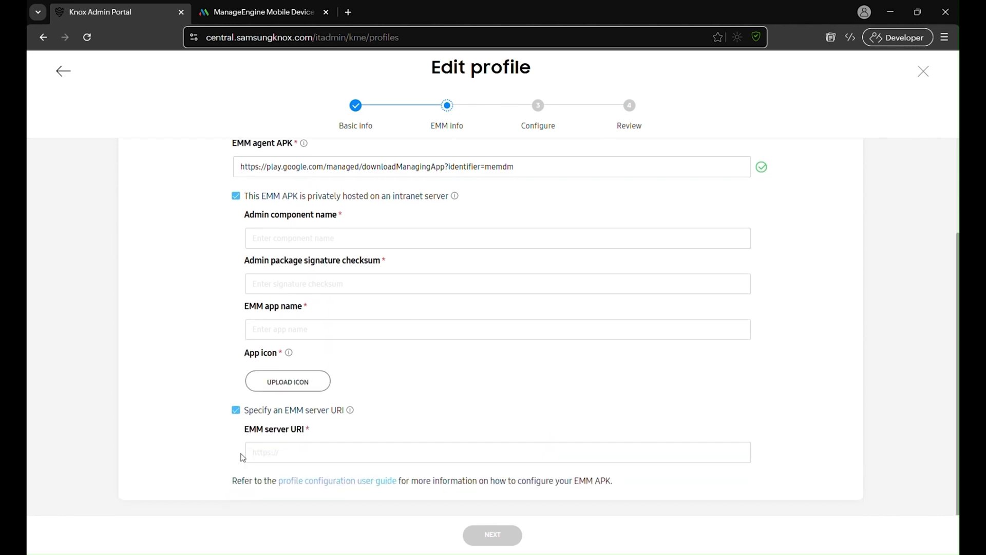
{"action": "left_click", "coordinate": [236, 411]}
{"action": "left_click", "coordinate": [237, 238]}
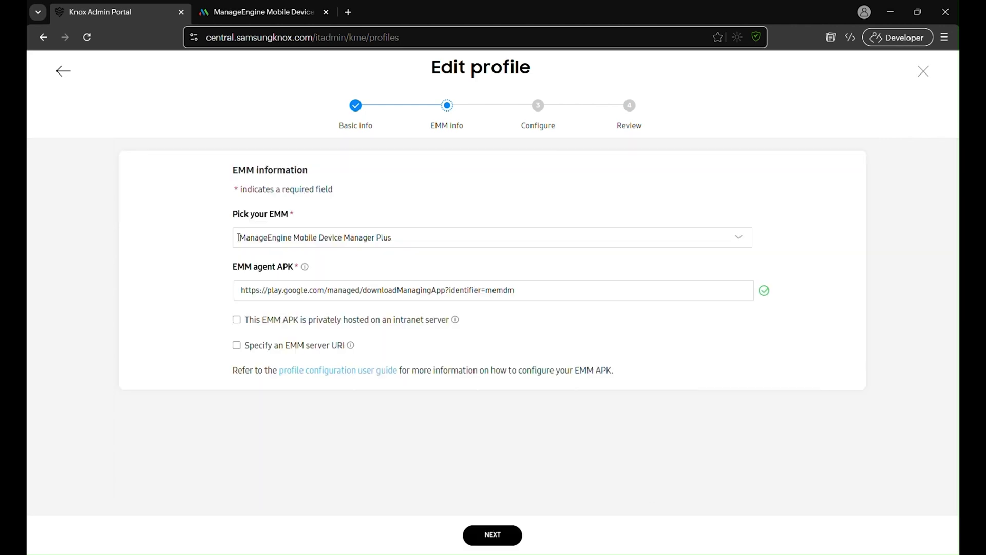
- Under System apps, enable all Android Enterprise setup screens and the setup wizard after EMM enrollment
{"action": "left_click", "coordinate": [490, 530]}
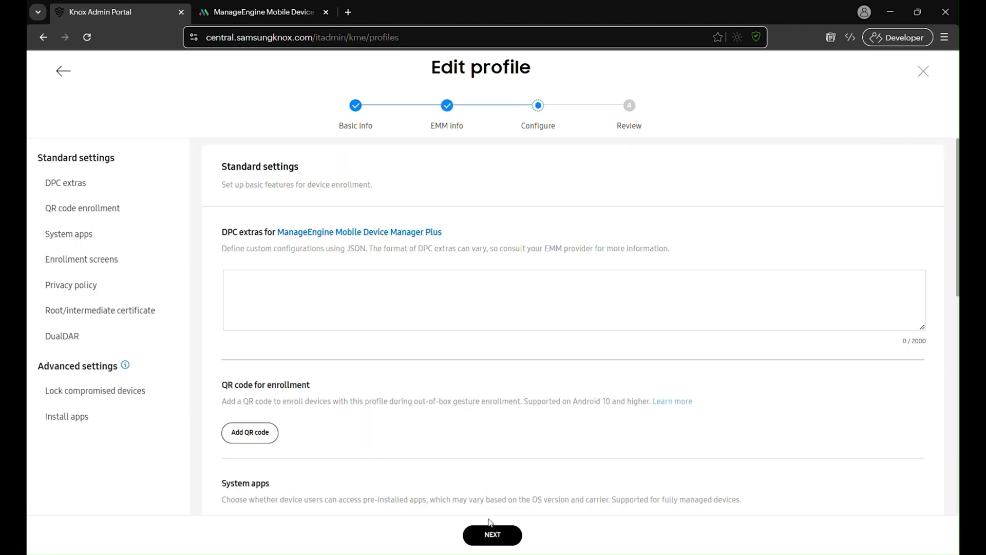
{"action": "left_click", "coordinate": [51, 237]}
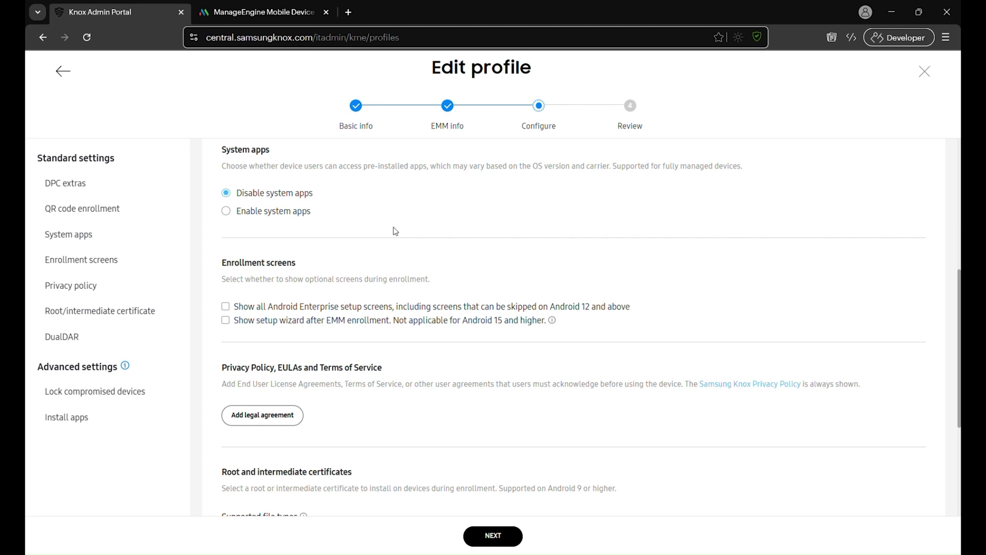
{"action": "left_click", "coordinate": [228, 306]}
{"action": "left_click", "coordinate": [226, 321]}
- Paste ManageEngine's 249-character JSON configuration into the DPC extras field
{"action": "scroll", "coordinate": [247, 257], "scroll_direction": "up", "scroll_amount": 5}
{"action": "left_click", "coordinate": [243, 200]}
{"action": "key", "text": "ctrl+v"}
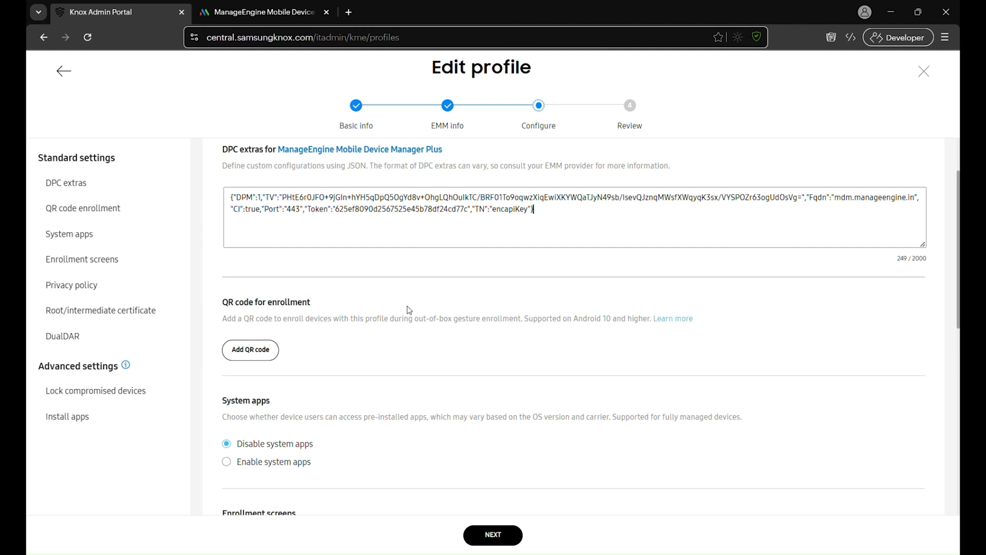
{"action": "scroll", "coordinate": [409, 310], "scroll_direction": "down", "scroll_amount": 1}
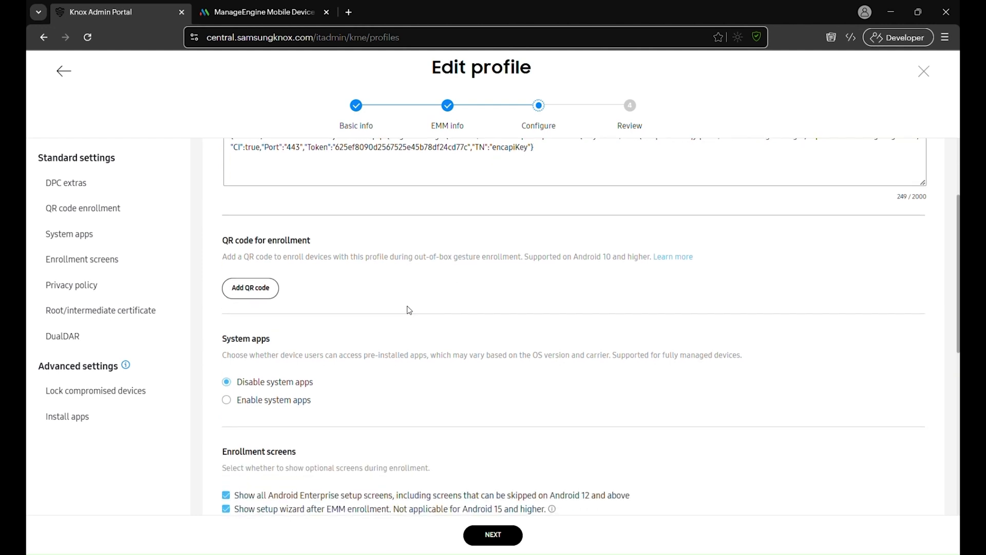
{"action": "scroll", "coordinate": [409, 310], "scroll_direction": "down", "scroll_amount": 8}
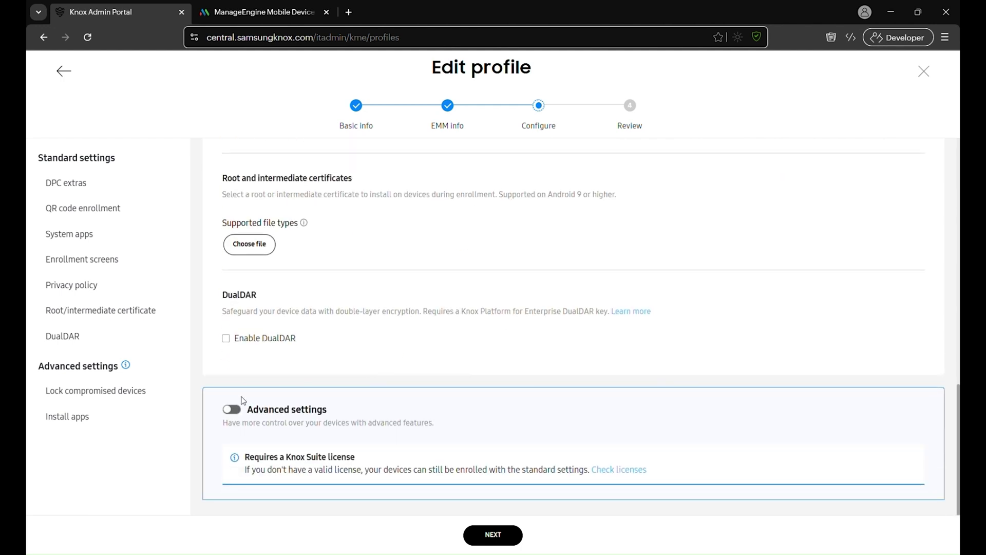
{"action": "left_click", "coordinate": [232, 409]}
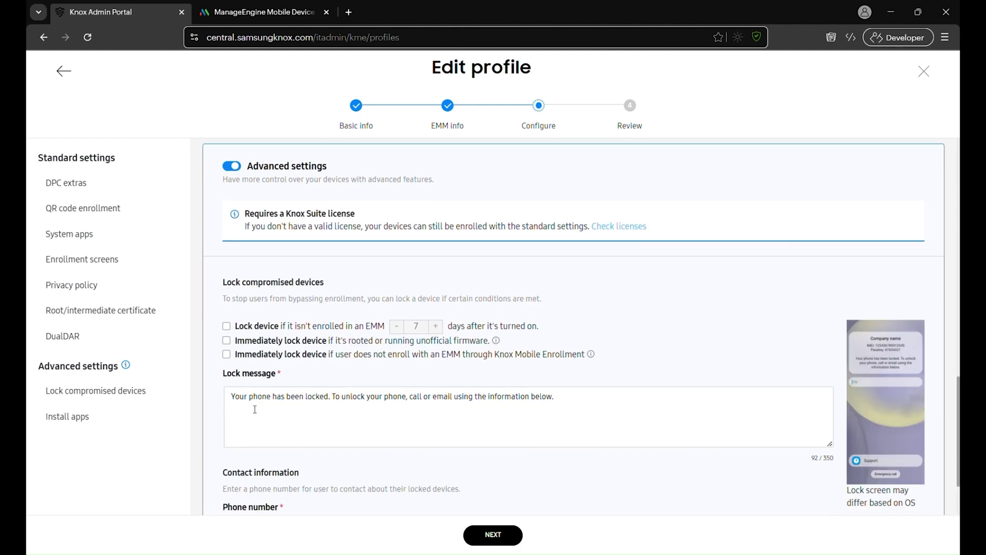
{"action": "scroll", "coordinate": [254, 410], "scroll_direction": "down", "scroll_amount": 1}
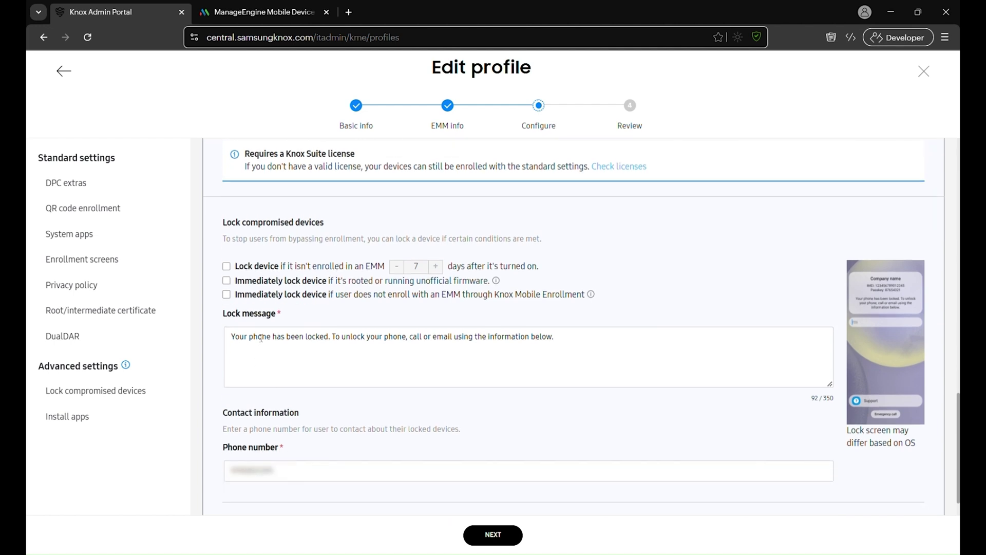
{"action": "scroll", "coordinate": [261, 338], "scroll_direction": "up", "scroll_amount": 1}
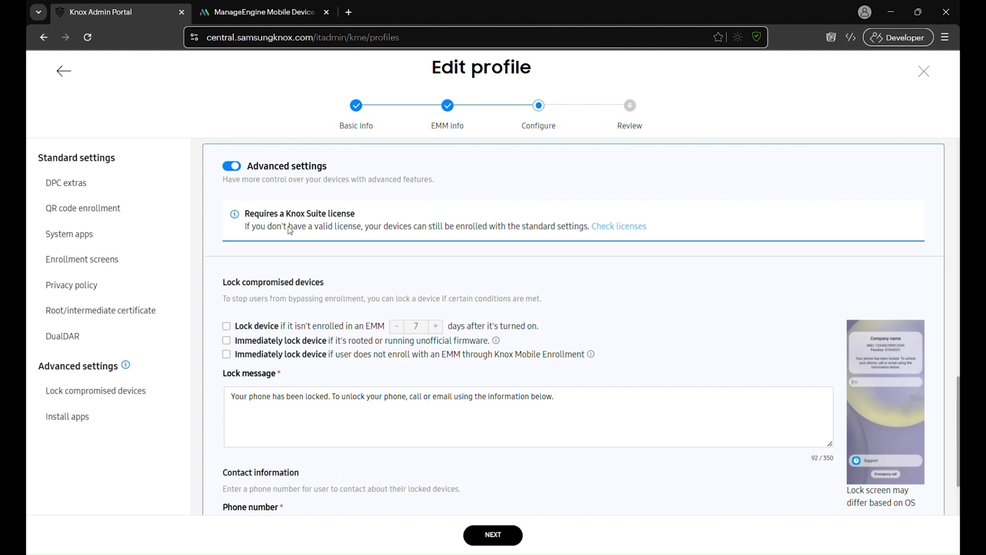
{"action": "left_click", "coordinate": [232, 166]}
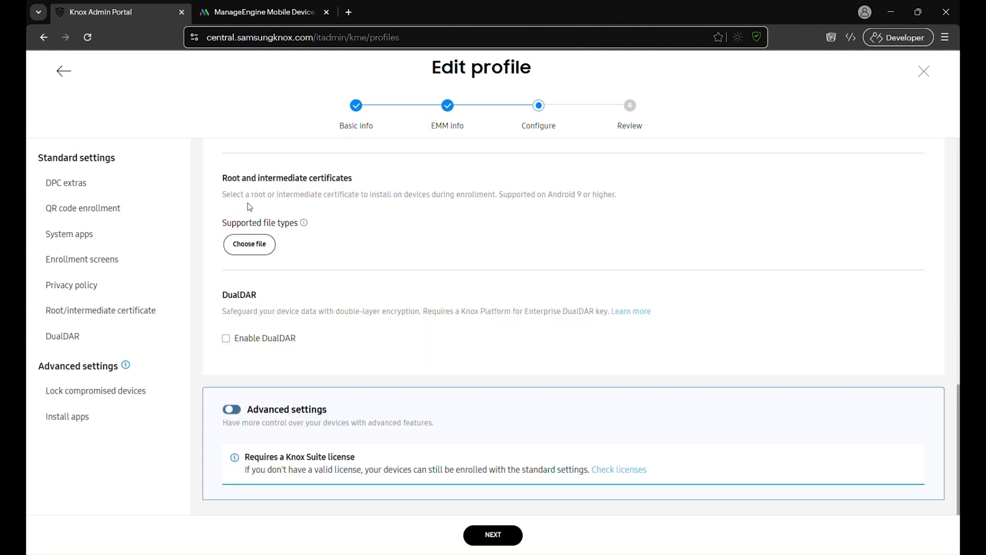
- Look through the Sales team profile's review summary and create the profile
{"action": "left_click", "coordinate": [498, 538]}
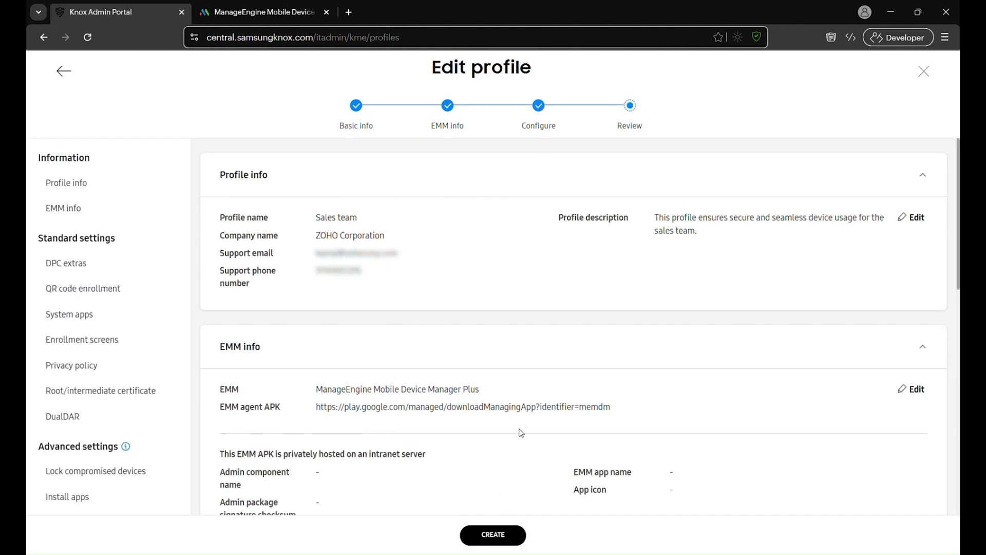
{"action": "scroll", "coordinate": [533, 381], "scroll_direction": "down", "scroll_amount": 5}
{"action": "scroll", "coordinate": [528, 445], "scroll_direction": "down", "scroll_amount": 4}
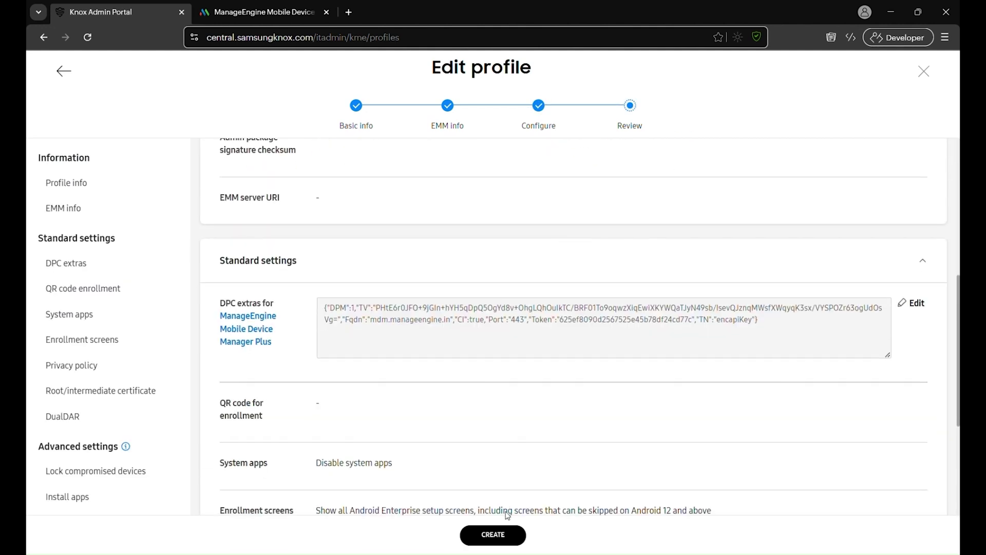
{"action": "left_click", "coordinate": [493, 535]}
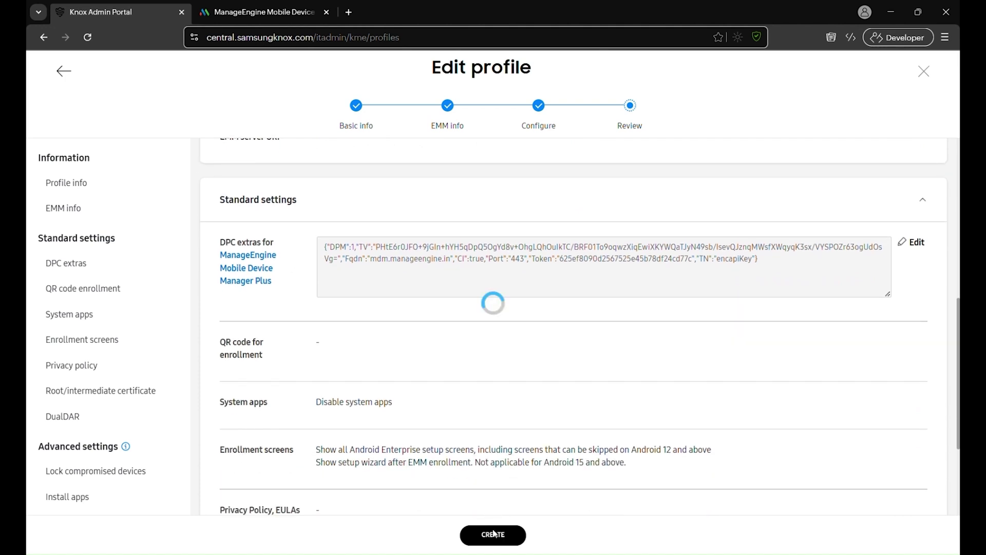
{"action": "scroll", "coordinate": [537, 240], "scroll_direction": "down", "scroll_amount": 4}
{"action": "scroll", "coordinate": [539, 241], "scroll_direction": "down", "scroll_amount": 4}
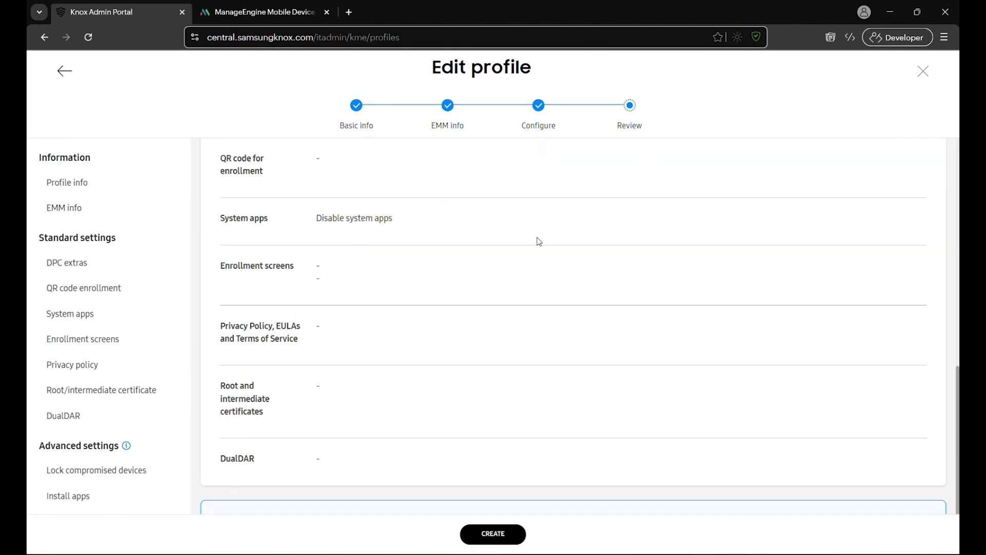
{"action": "scroll", "coordinate": [539, 242], "scroll_direction": "up", "scroll_amount": 4}
{"action": "scroll", "coordinate": [538, 242], "scroll_direction": "up", "scroll_amount": 10}
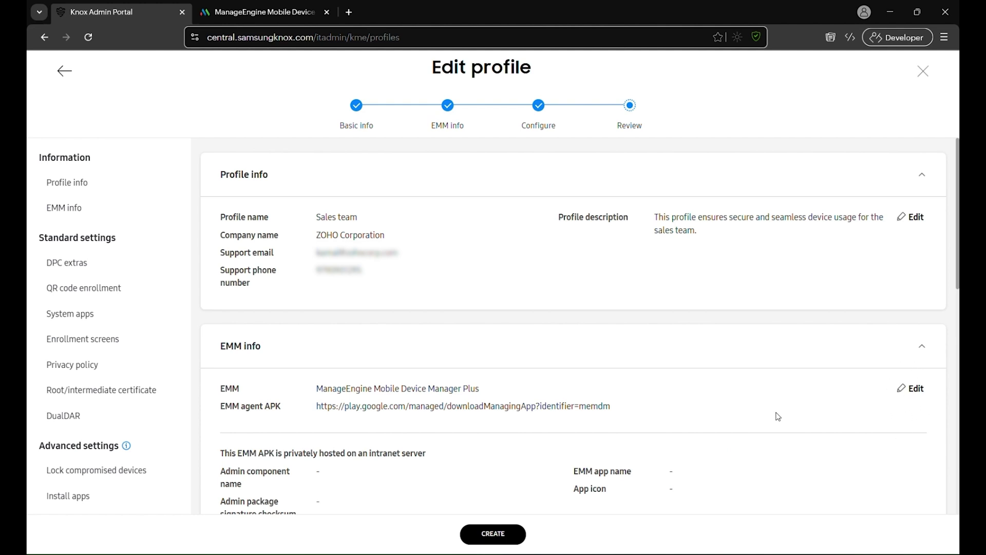
{"action": "scroll", "coordinate": [513, 429], "scroll_direction": "down", "scroll_amount": 3}
{"action": "scroll", "coordinate": [501, 488], "scroll_direction": "down", "scroll_amount": 1}
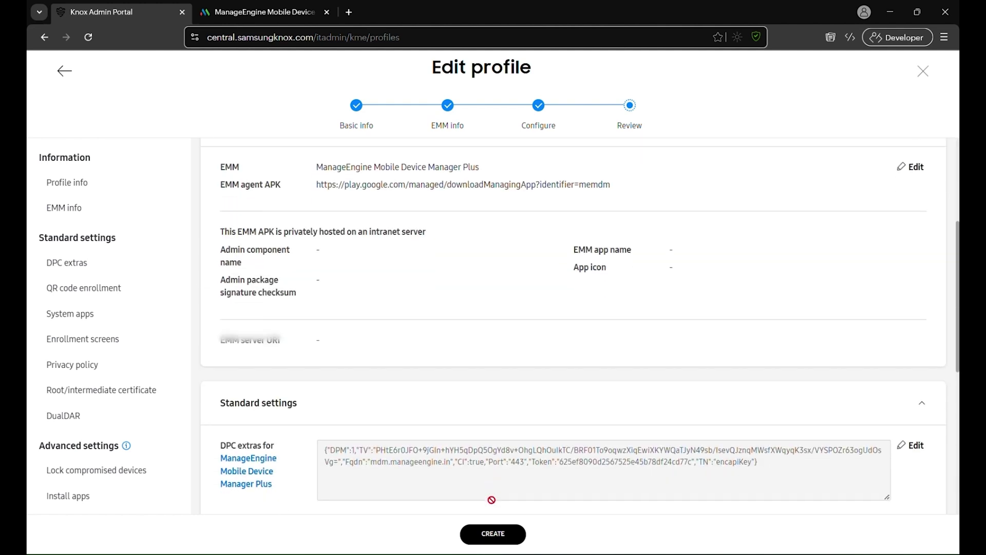
{"action": "left_click", "coordinate": [490, 534]}
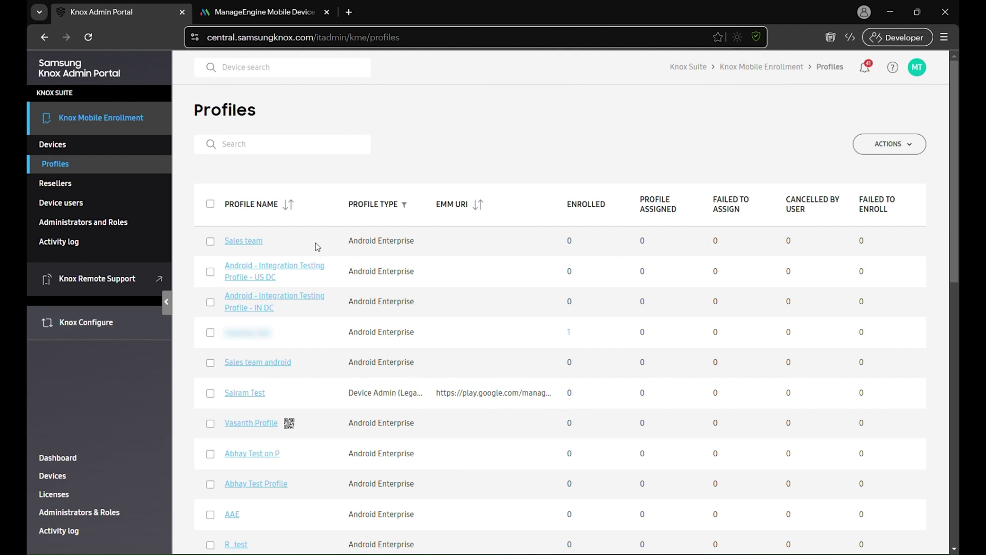
- Go to the Knox Mobile Enrollment Devices list with its six registered devices
{"action": "left_click", "coordinate": [52, 146]}
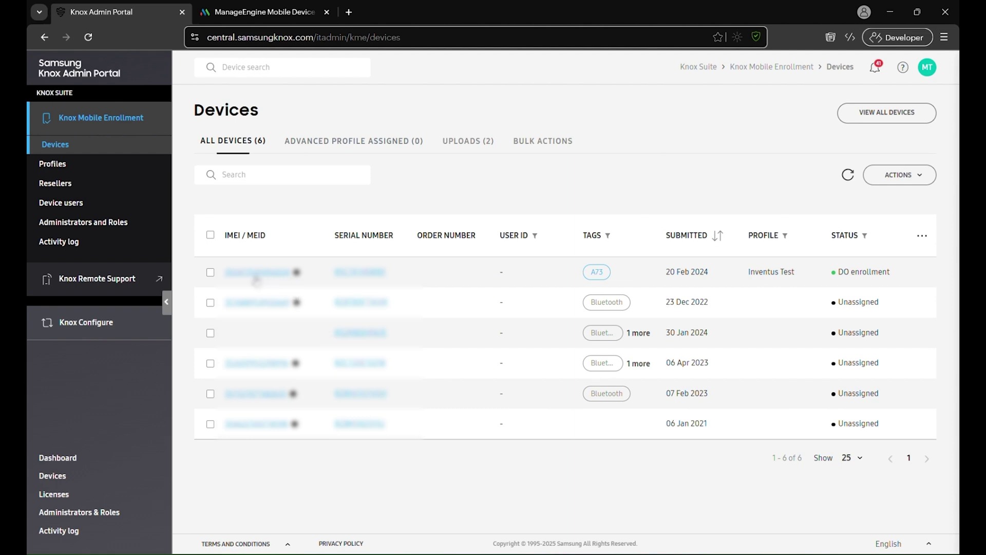
- Give the A73 device the Sales team profile from its side panel and save
{"action": "left_click", "coordinate": [255, 274]}
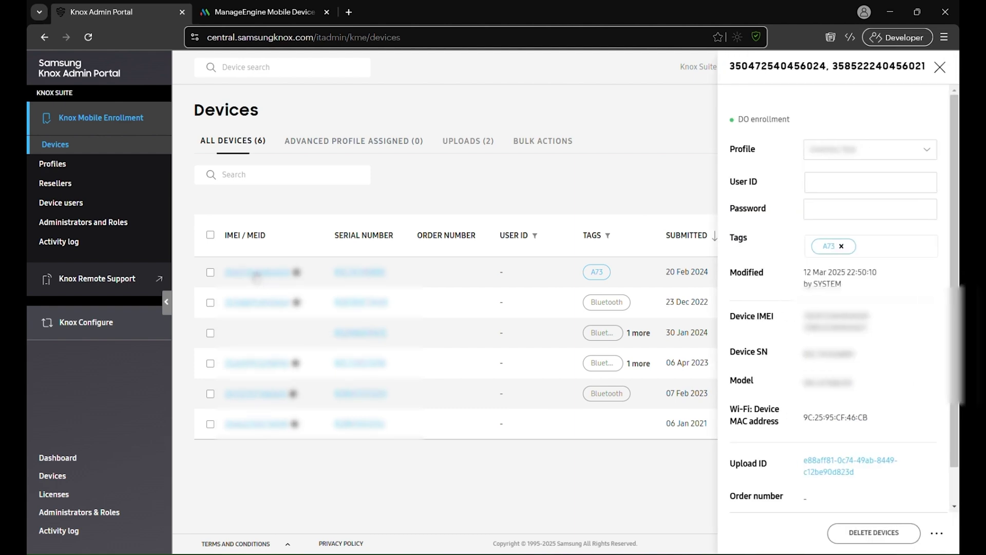
{"action": "left_click", "coordinate": [888, 152]}
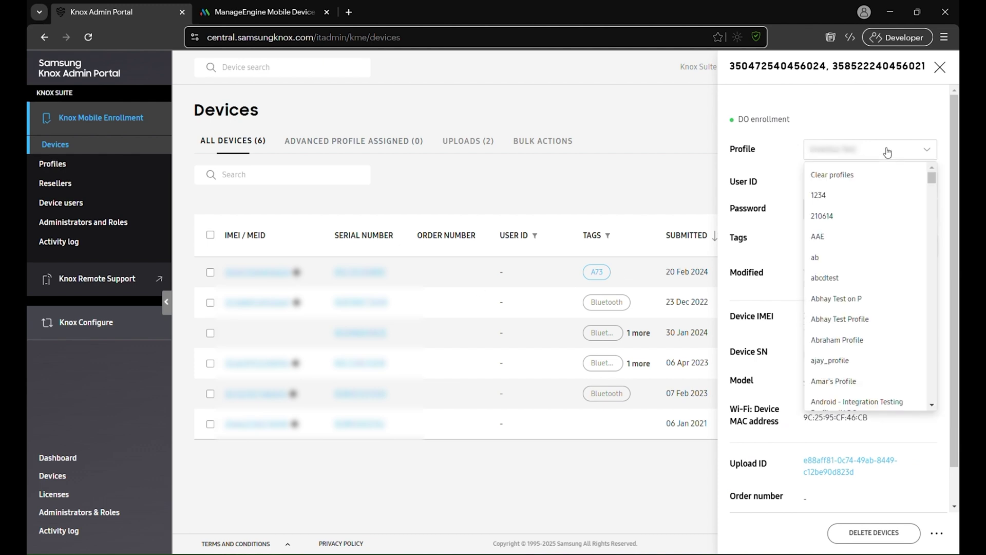
{"action": "scroll", "coordinate": [893, 255], "scroll_direction": "down", "scroll_amount": 5}
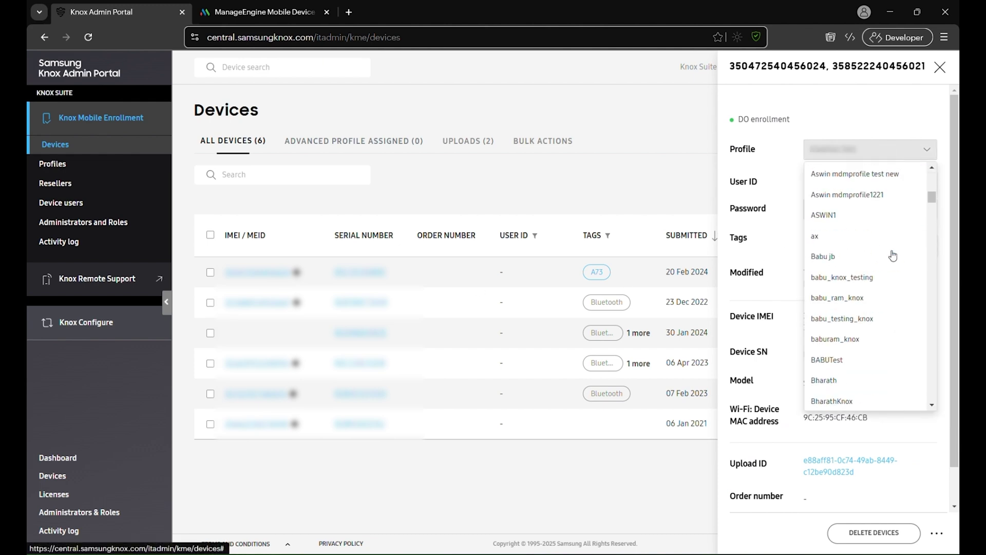
{"action": "scroll", "coordinate": [893, 255], "scroll_direction": "down", "scroll_amount": 10}
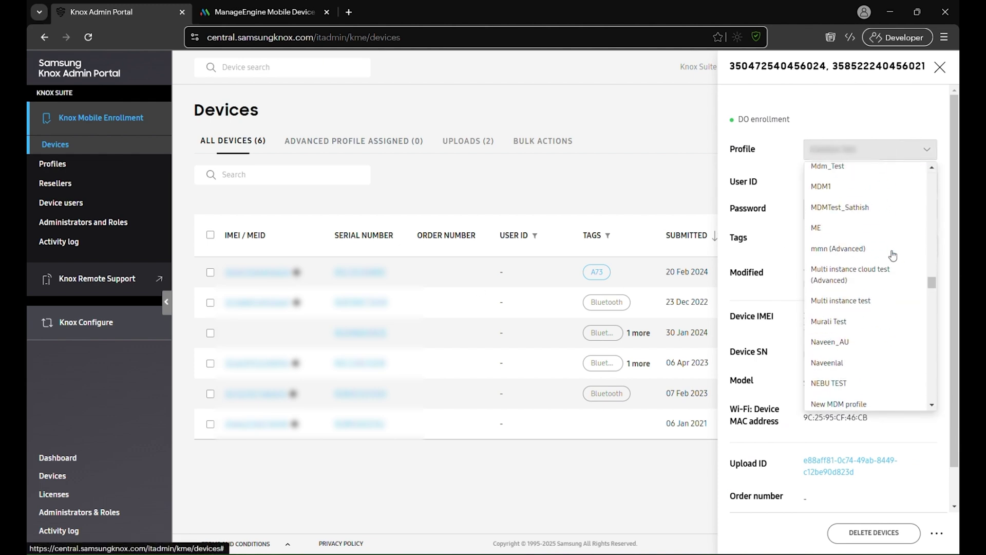
{"action": "scroll", "coordinate": [893, 256], "scroll_direction": "down", "scroll_amount": 8}
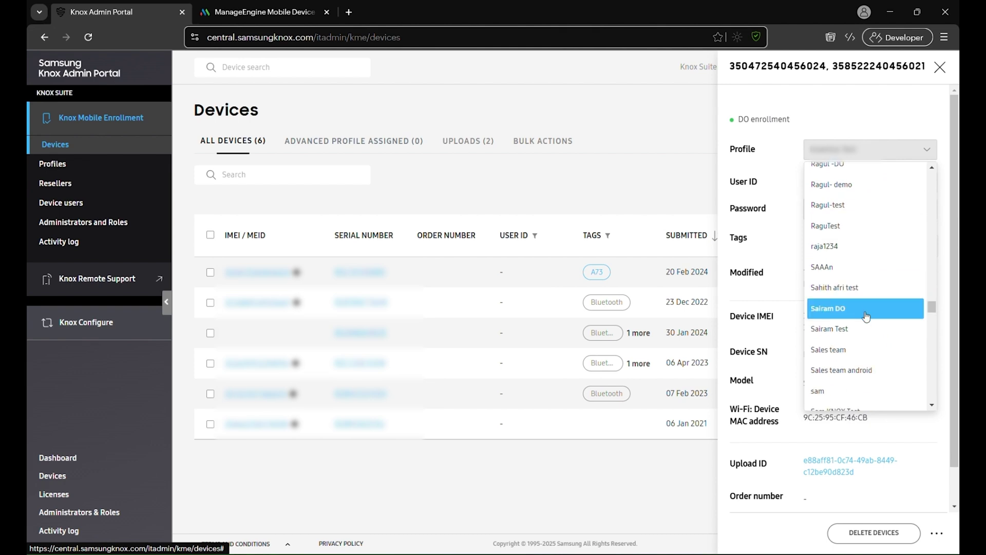
{"action": "left_click", "coordinate": [861, 349]}
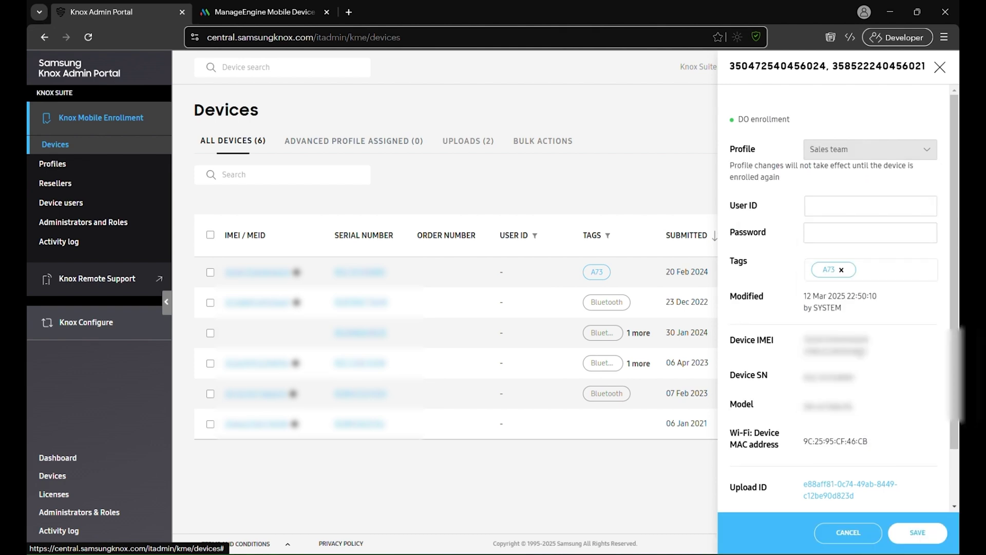
{"action": "left_click", "coordinate": [902, 538]}
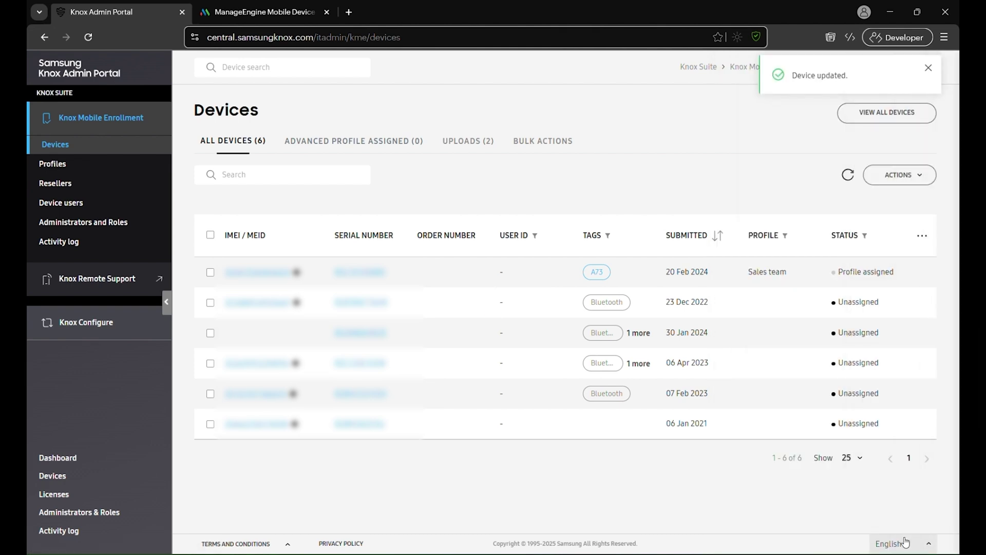
- Select three devices, including the 23 Dec 2022 and 06 Apr 2023 ones, and assign profile 210614
{"action": "left_click", "coordinate": [210, 272]}
{"action": "left_click", "coordinate": [210, 302]}
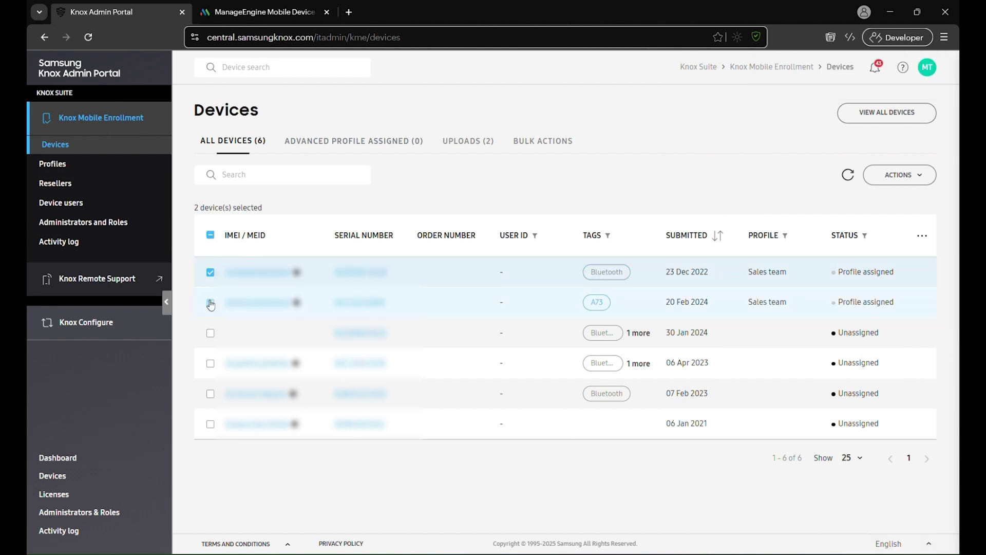
{"action": "left_click", "coordinate": [210, 363]}
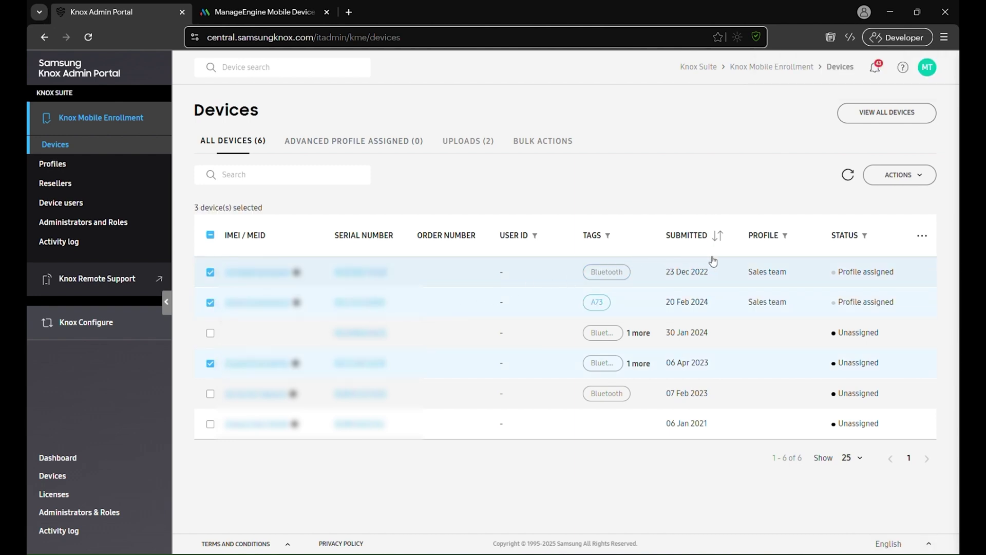
{"action": "left_click", "coordinate": [910, 179]}
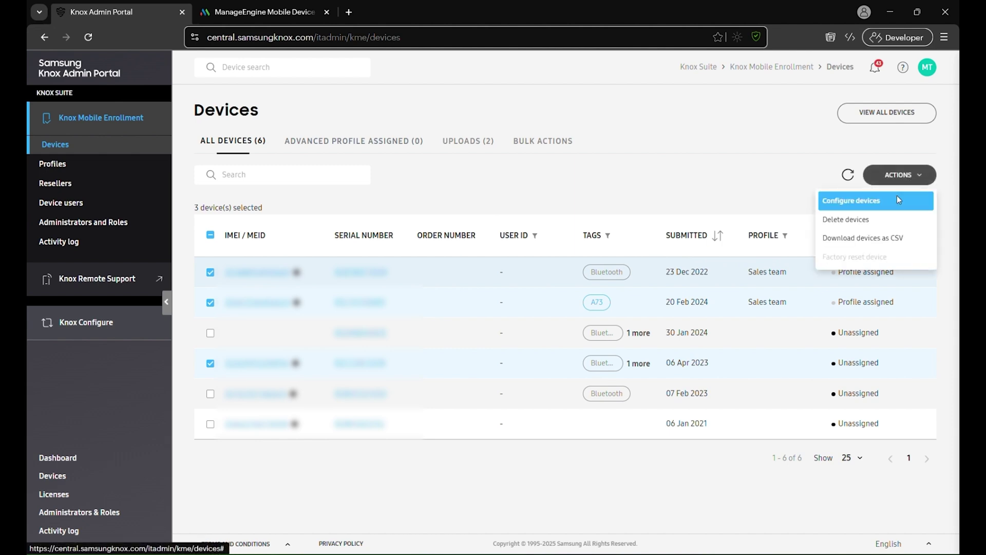
{"action": "left_click", "coordinate": [898, 200]}
{"action": "left_click", "coordinate": [614, 276]}
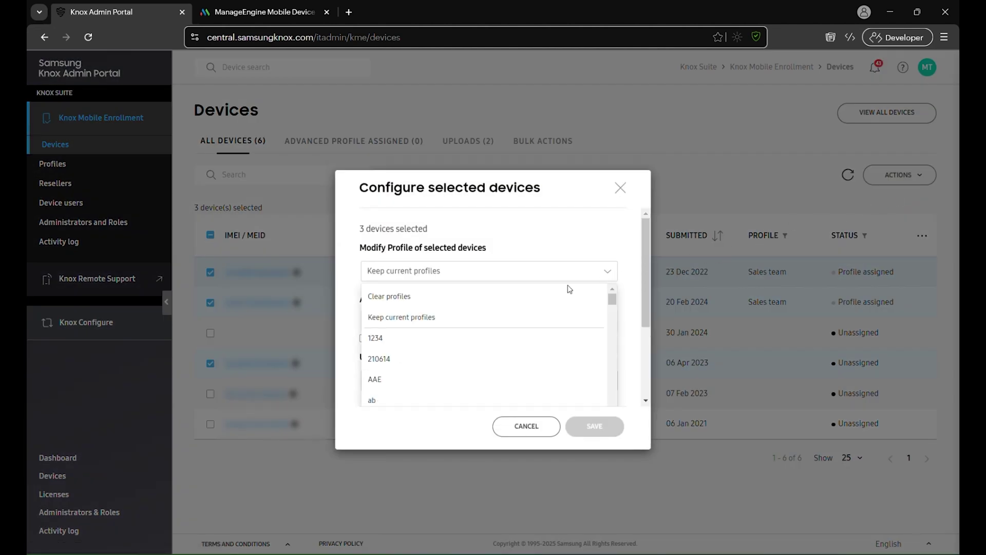
{"action": "left_click", "coordinate": [467, 367]}
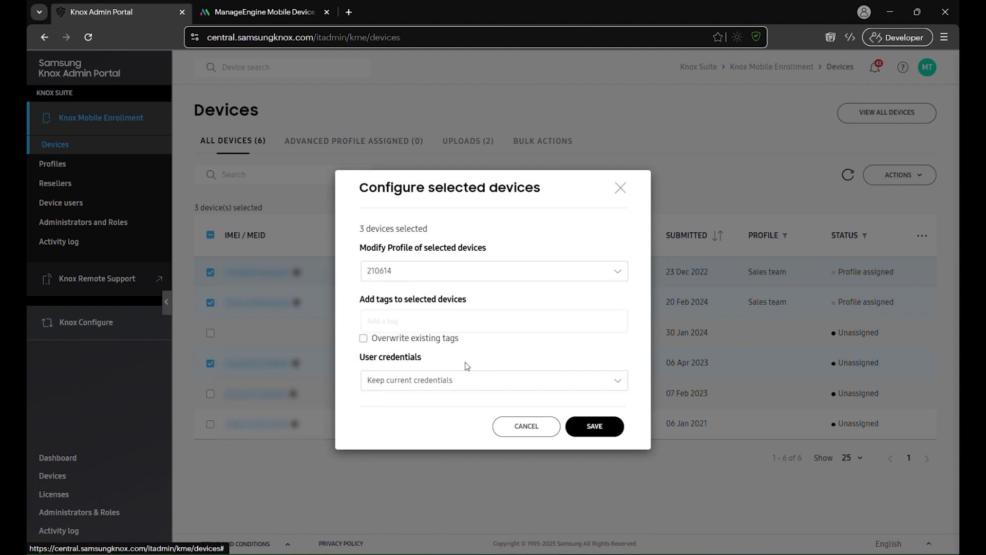
{"action": "left_click", "coordinate": [593, 426]}
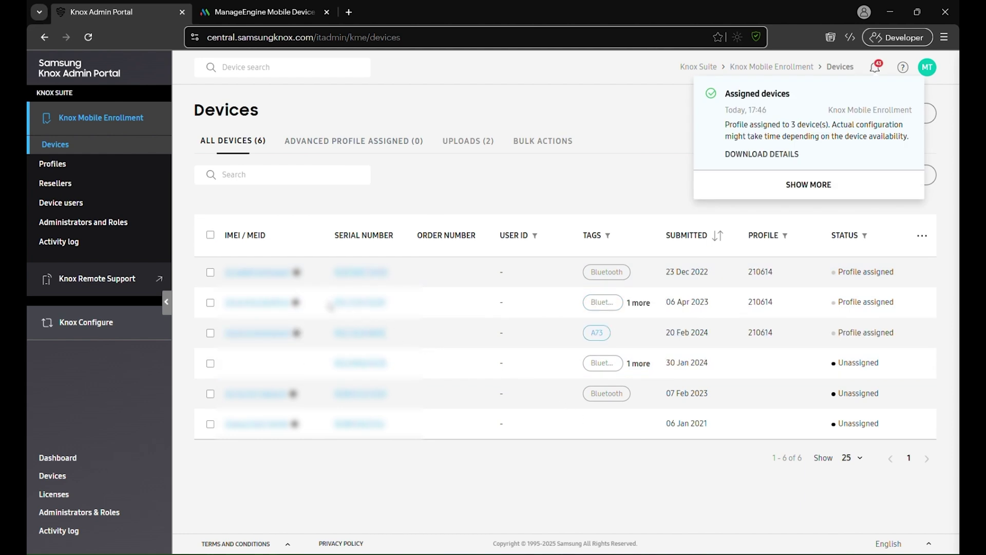
- Clear the profile from the 23 Dec 2022 Bluetooth-tagged device and save the change
{"action": "left_click", "coordinate": [268, 274]}
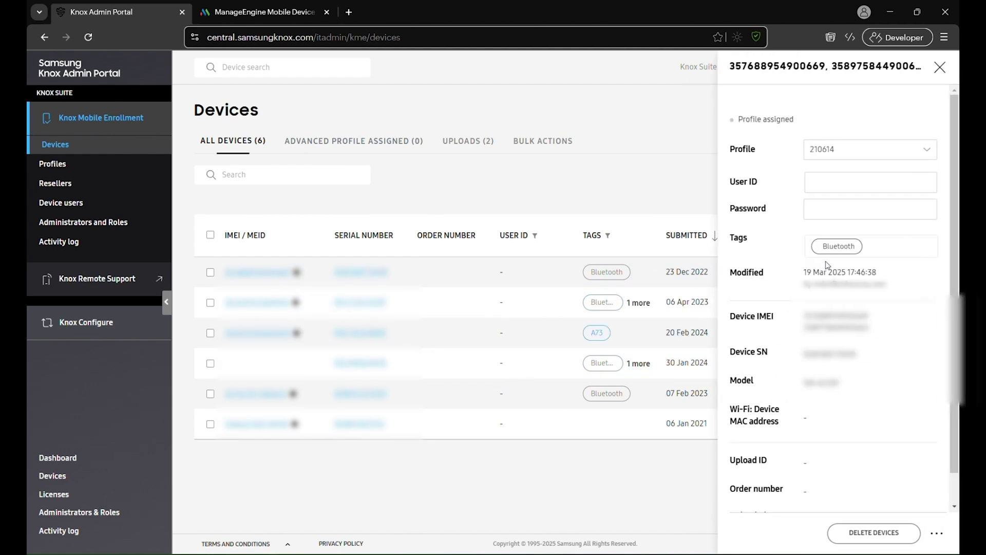
{"action": "left_click", "coordinate": [858, 154]}
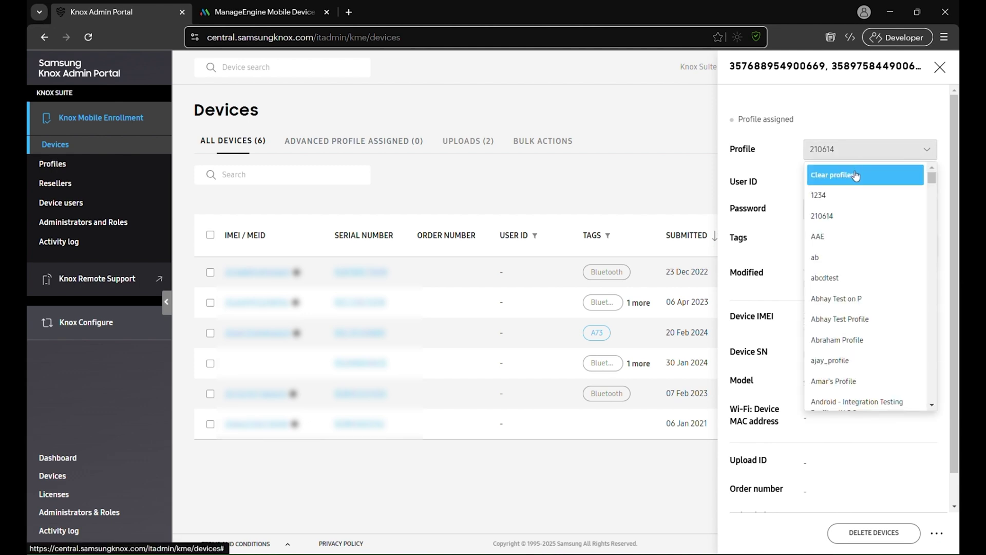
{"action": "left_click", "coordinate": [856, 176]}
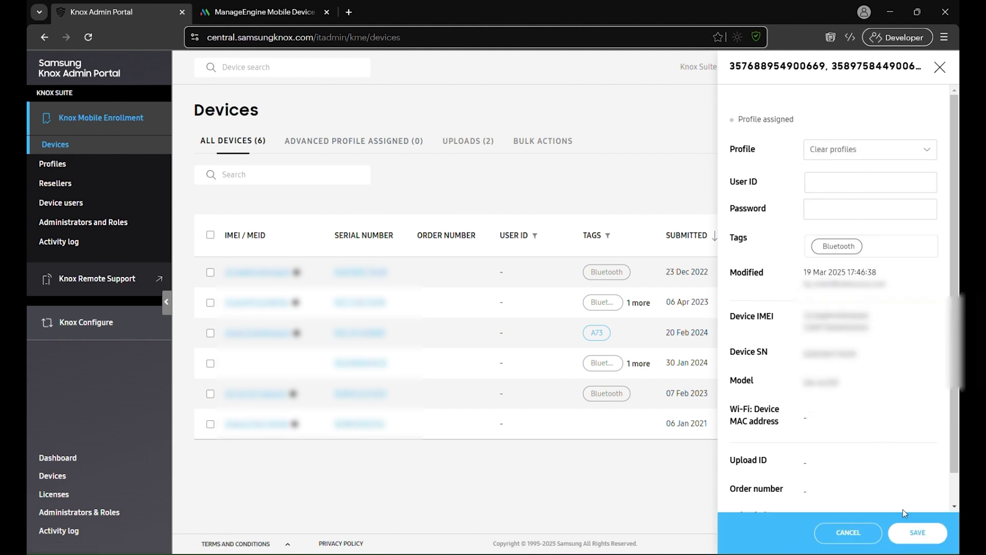
{"action": "left_click", "coordinate": [914, 532]}
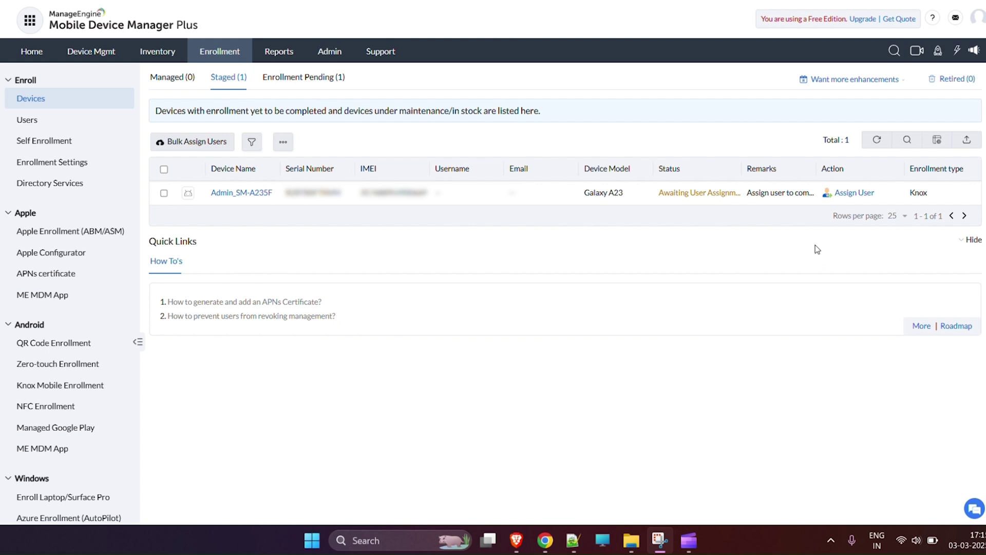
- Assign a user from the suggested list to the staged Galaxy A23
{"action": "left_click", "coordinate": [850, 197]}
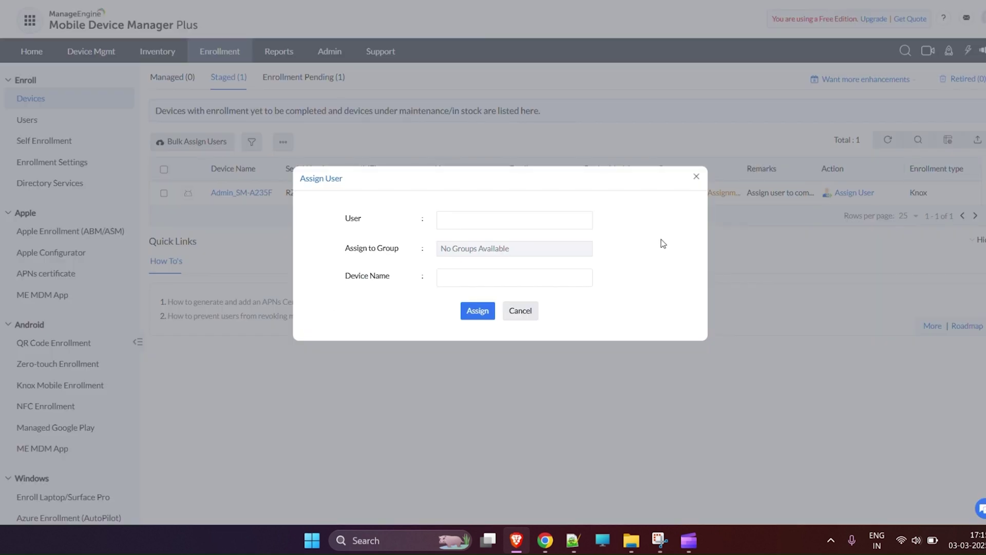
{"action": "left_click", "coordinate": [504, 228]}
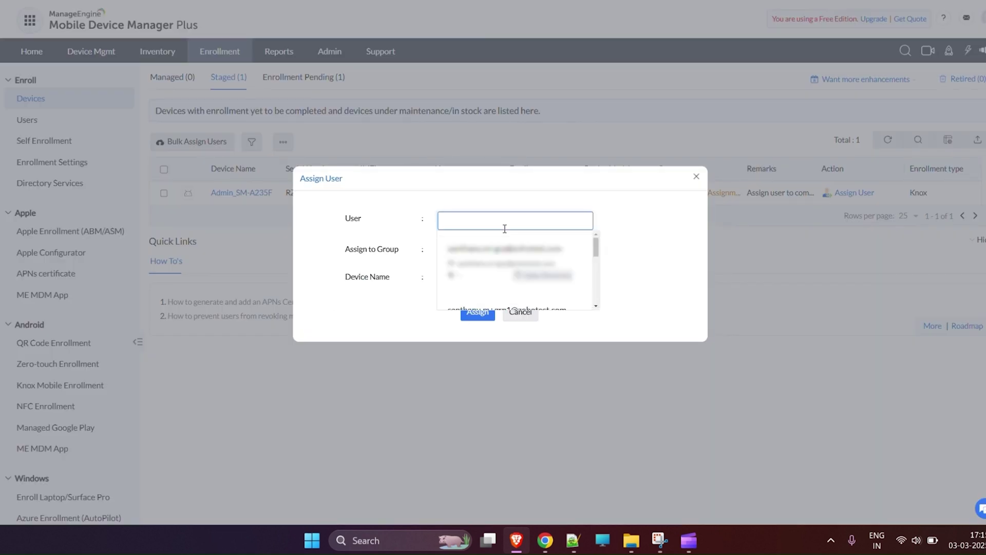
{"action": "left_click", "coordinate": [504, 248]}
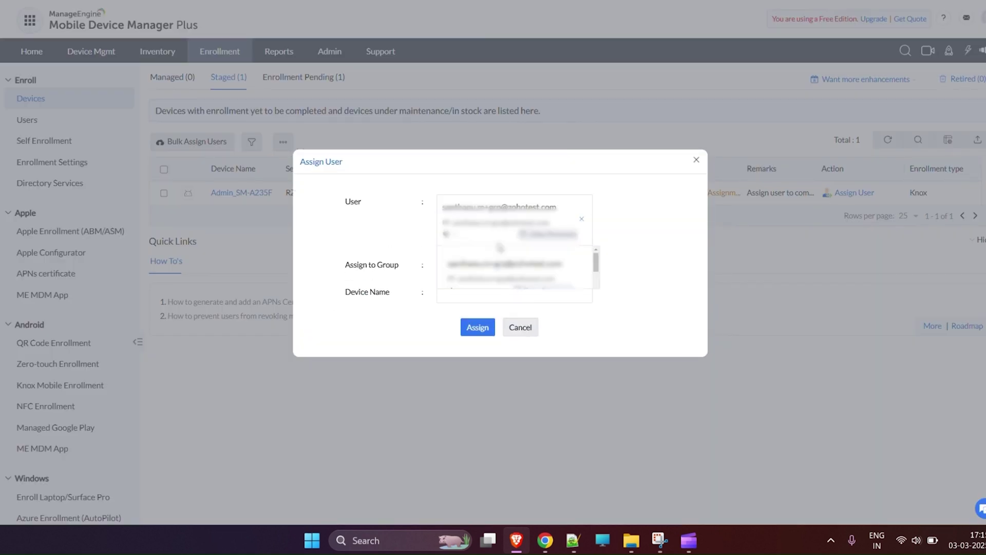
{"action": "left_click", "coordinate": [478, 327]}
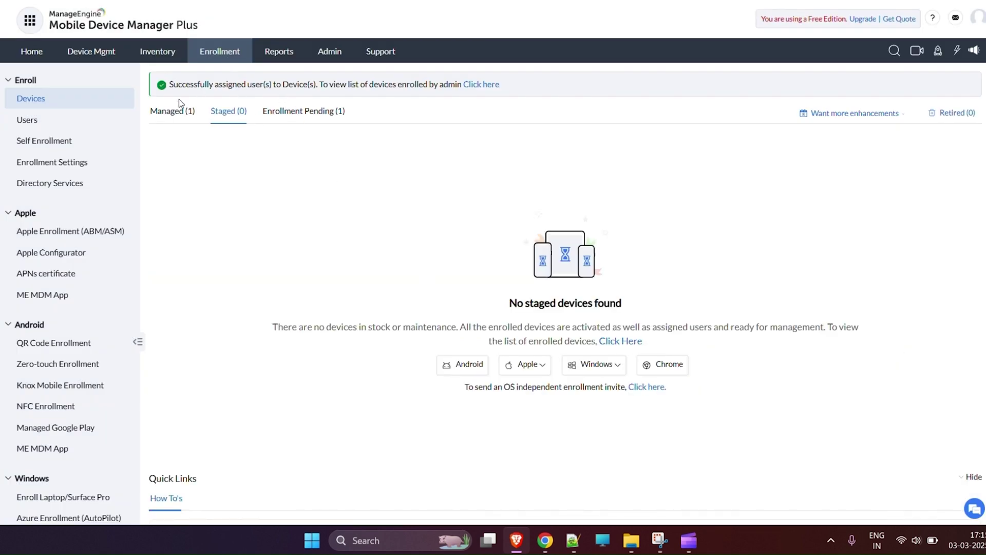
- Switch to the Managed (1) list to see the Knox device marked Enrolled
{"action": "left_click", "coordinate": [174, 113]}
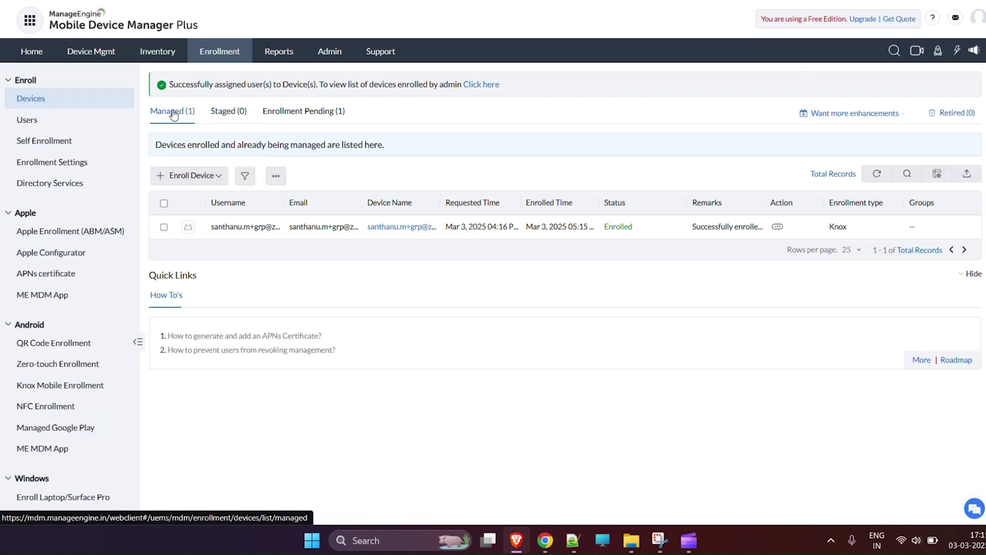